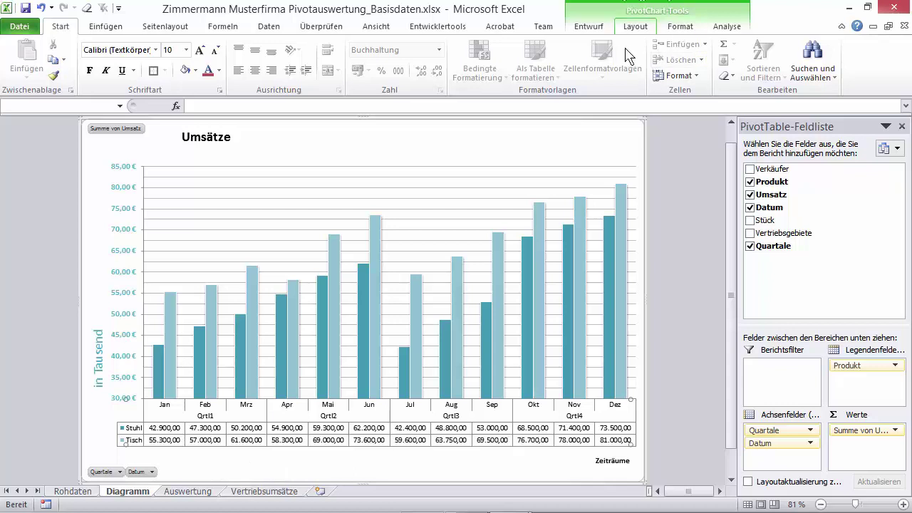
Draw a text box at the pivot chart's upper right and enter 2015 in it.
click(635, 28)
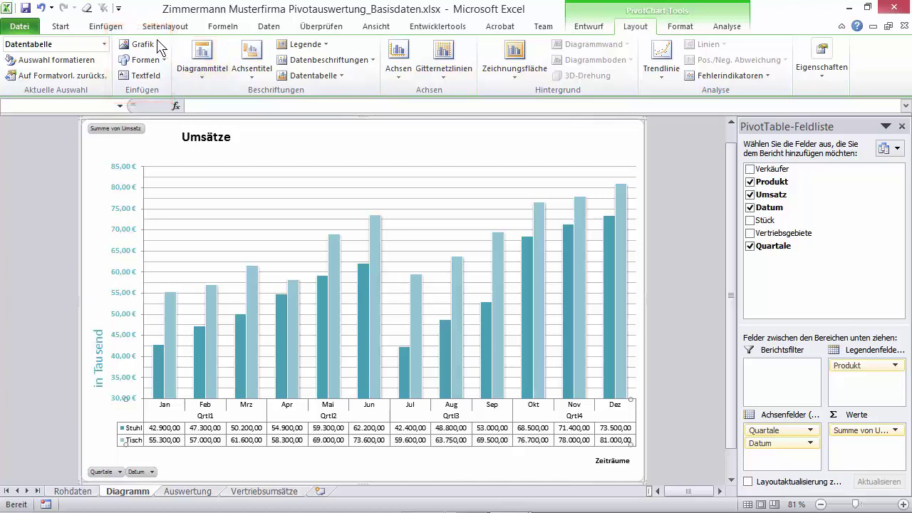
click(156, 79)
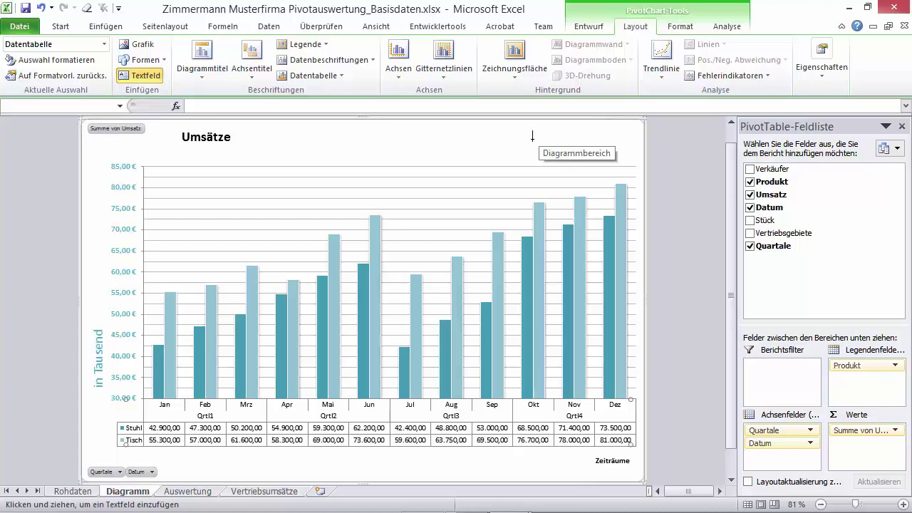
drag(532, 136, 589, 193)
text(2015)
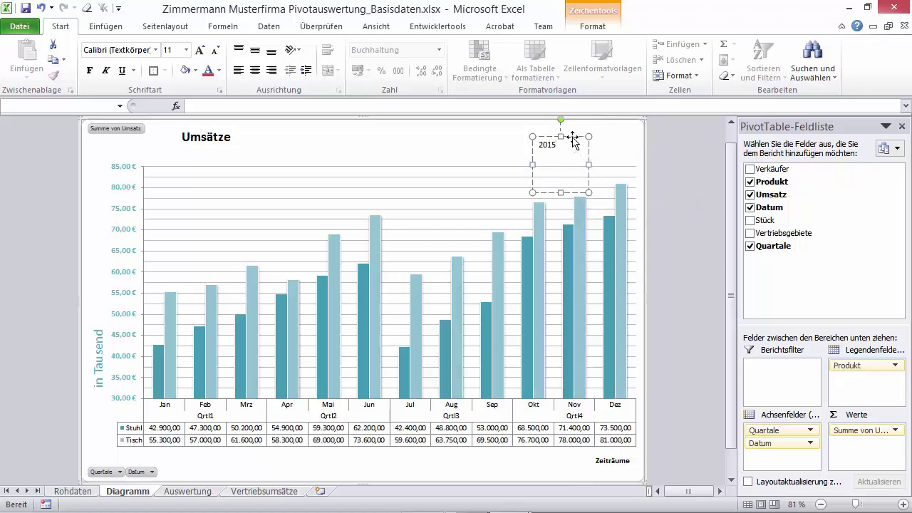
Enlarge the 2015 text box label to font size 20 and make it bold.
click(575, 140)
click(202, 54)
click(202, 54)
click(202, 54)
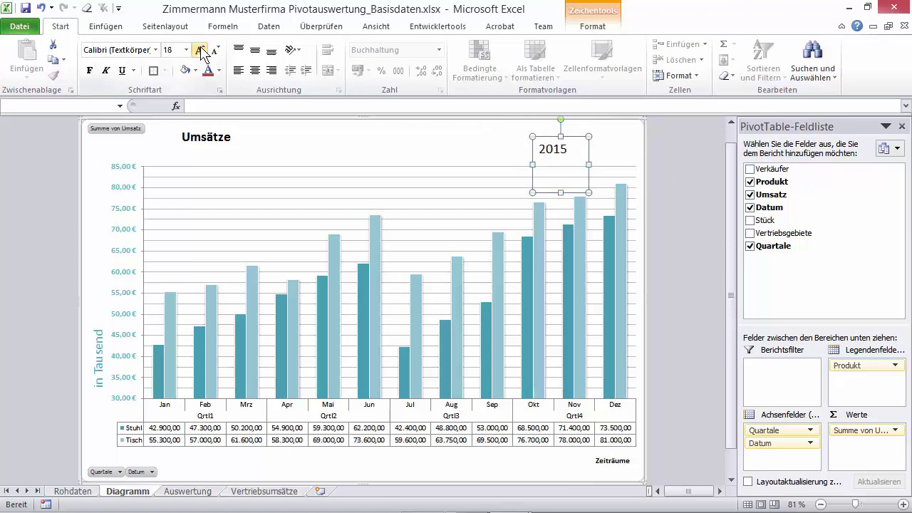
click(203, 53)
click(91, 71)
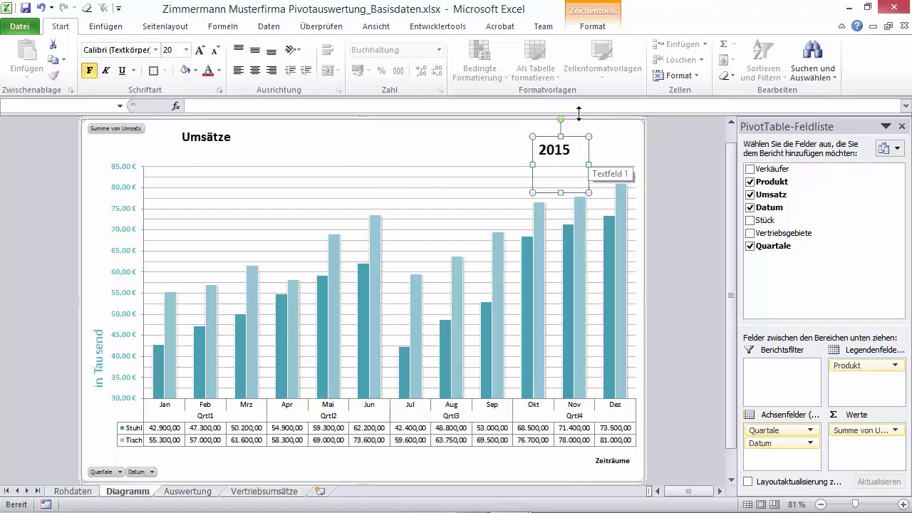
click(586, 29)
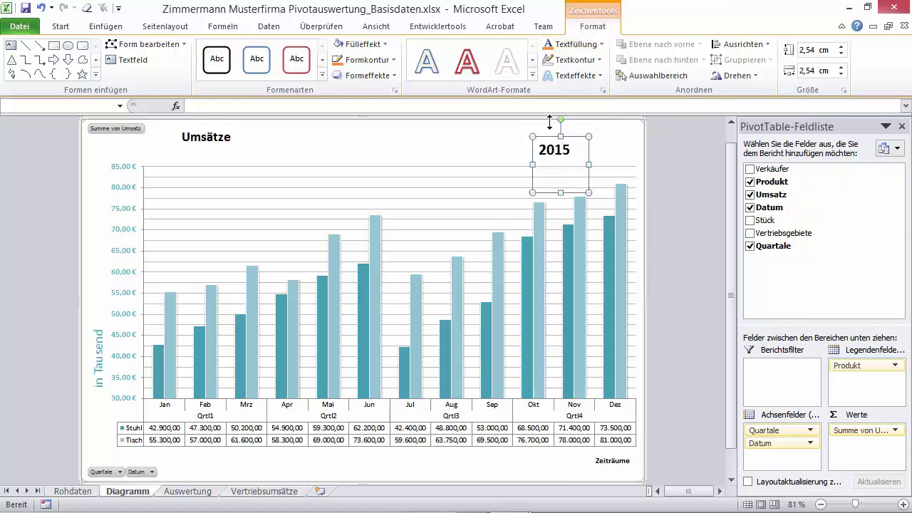
Move the 2015 box into the chart's top-right corner beside Umsätze and right-align its text.
click(487, 218)
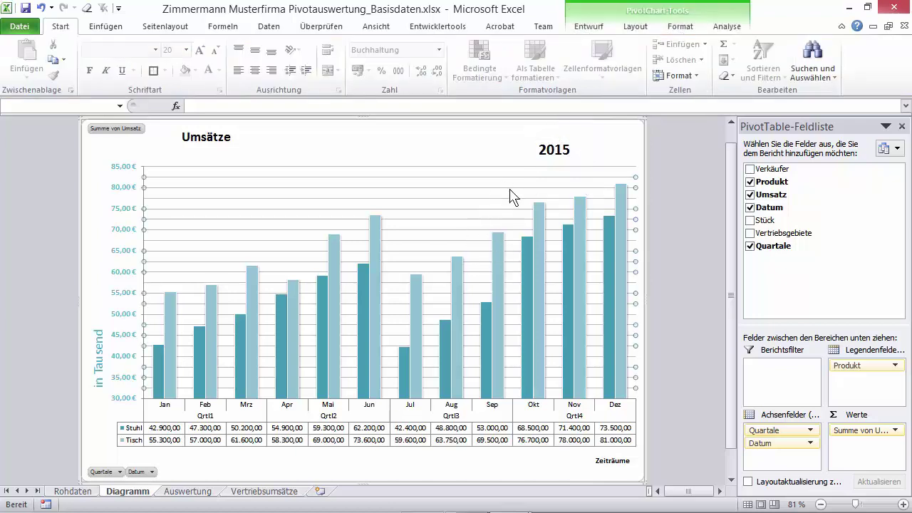
click(690, 36)
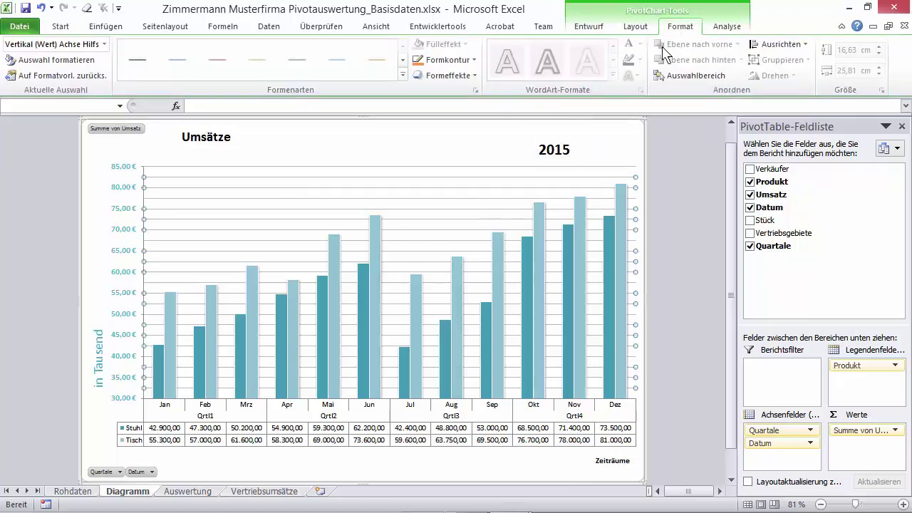
click(539, 216)
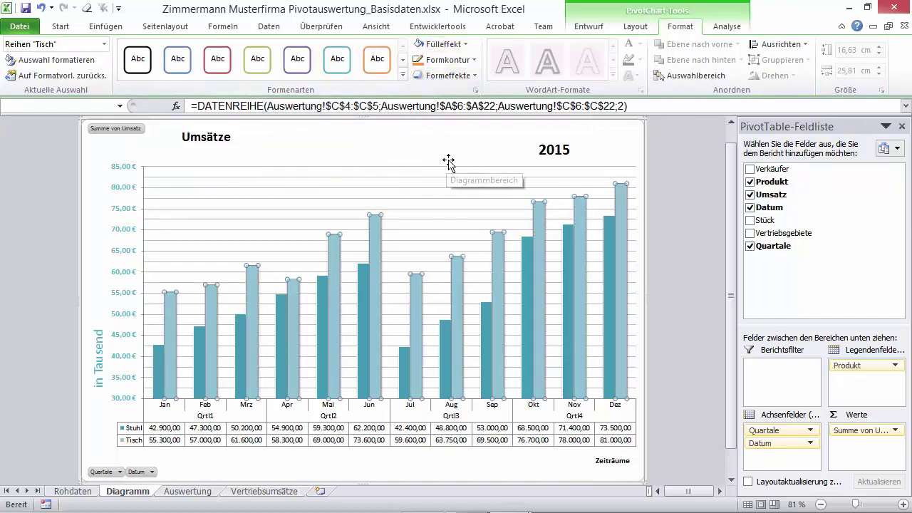
click(560, 147)
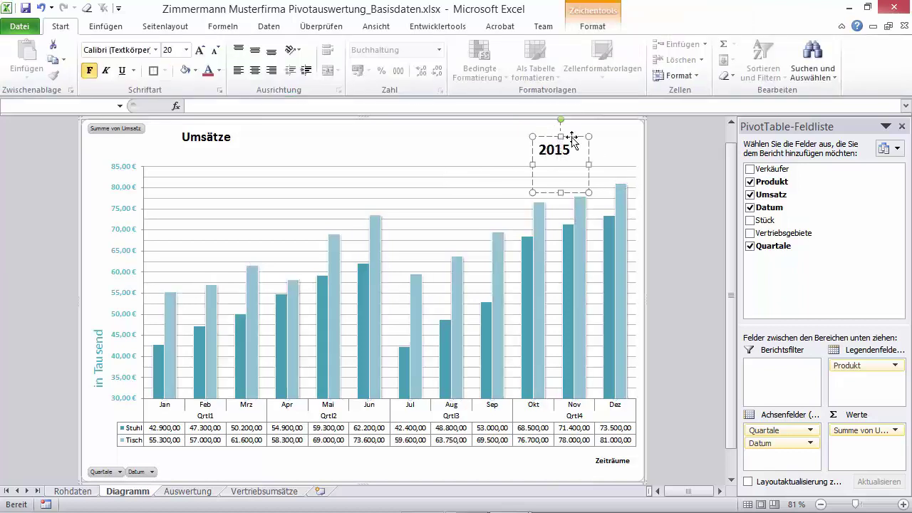
click(572, 137)
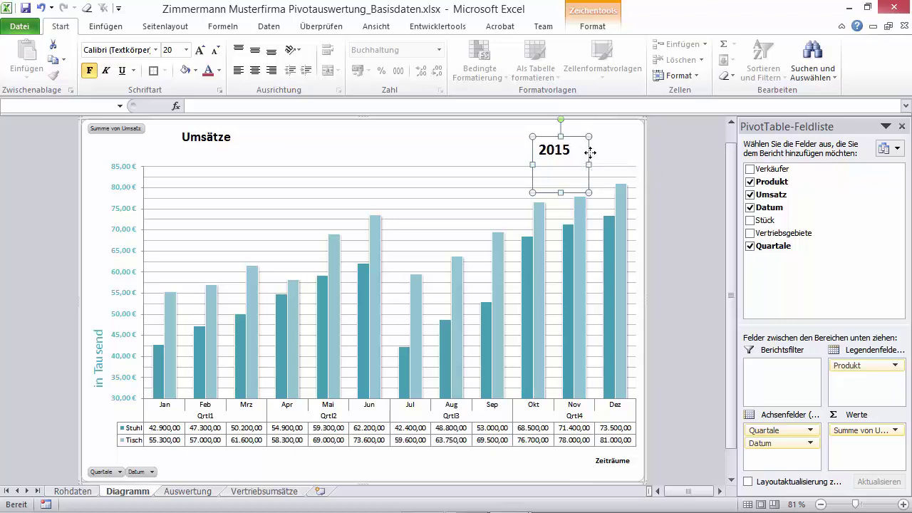
drag(590, 151, 639, 140)
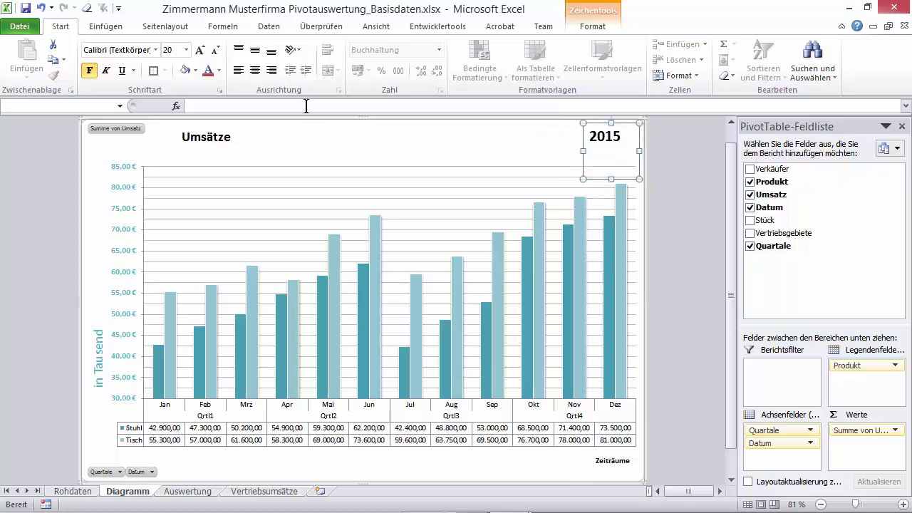
click(271, 70)
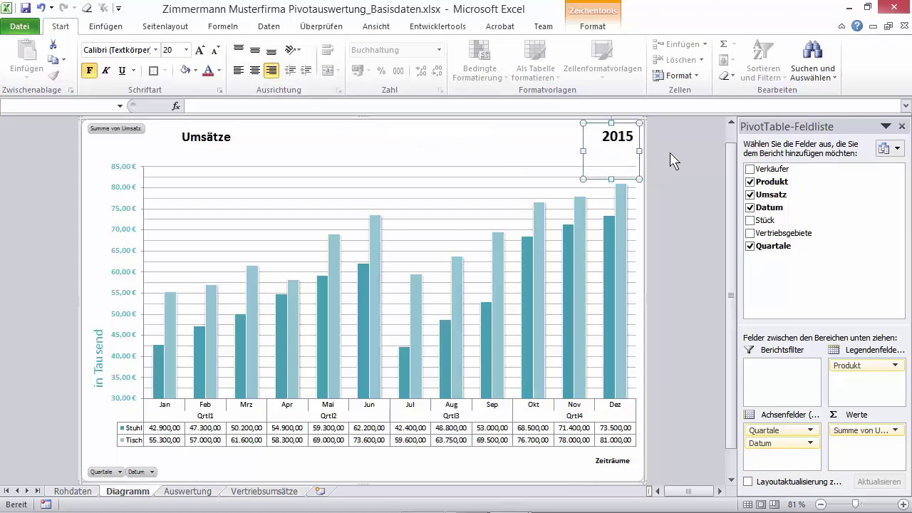
click(559, 157)
Draw a thin notched right block arrow from the Umsätze title toward 2015.
click(630, 27)
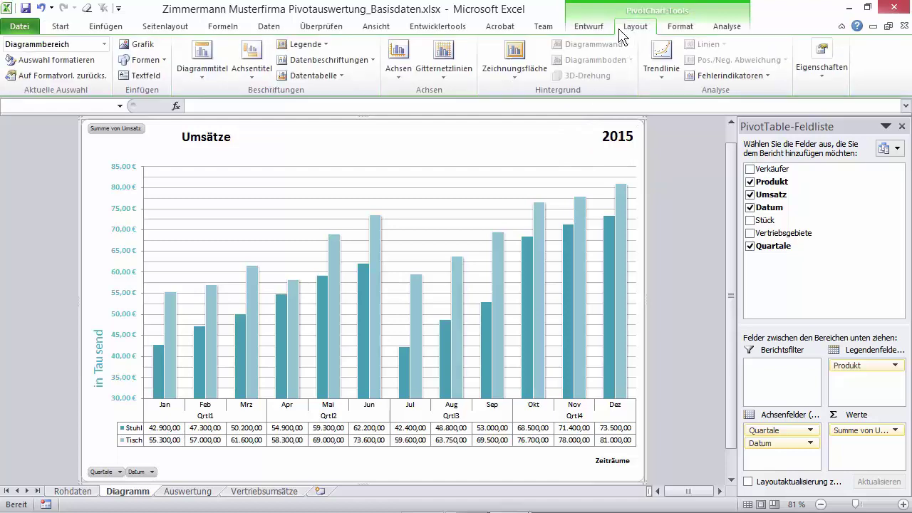
click(148, 62)
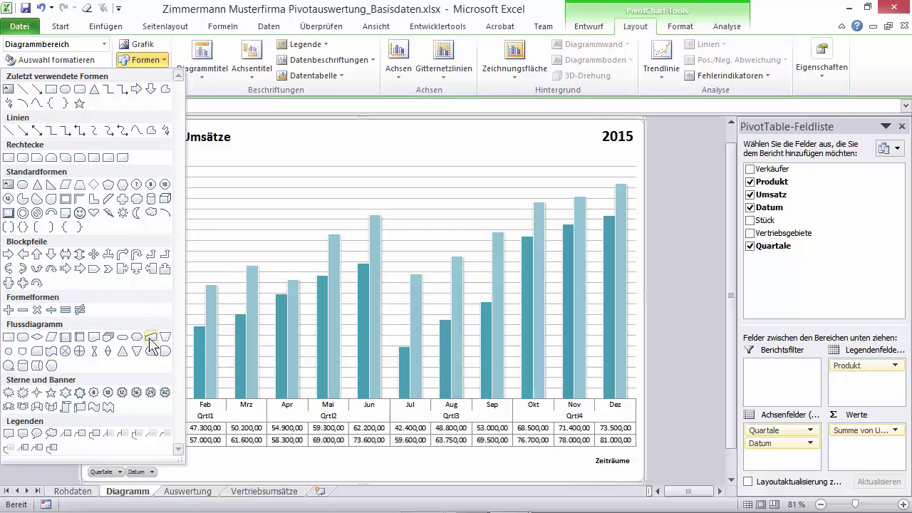
click(79, 271)
drag(289, 138, 544, 141)
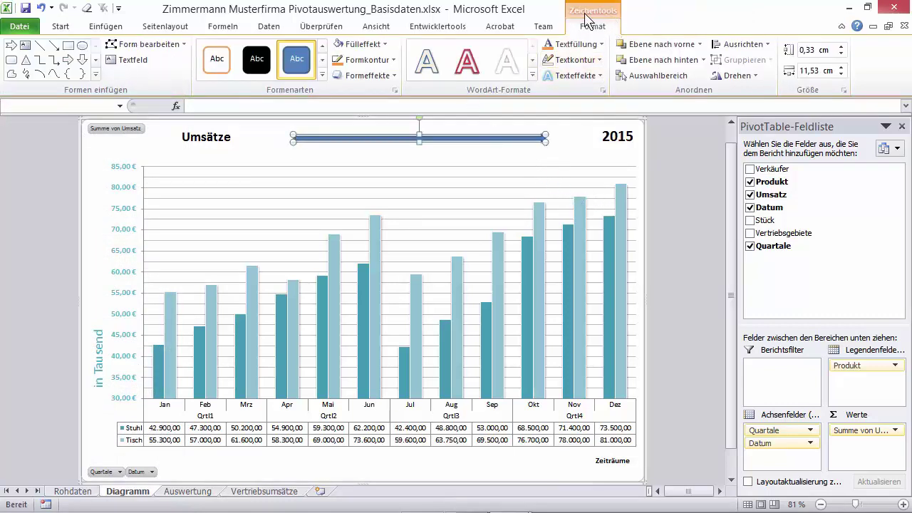
Remove the arrow's outline with Kein Rahmen, leaving a plain teal arrow.
click(383, 45)
key(Escape)
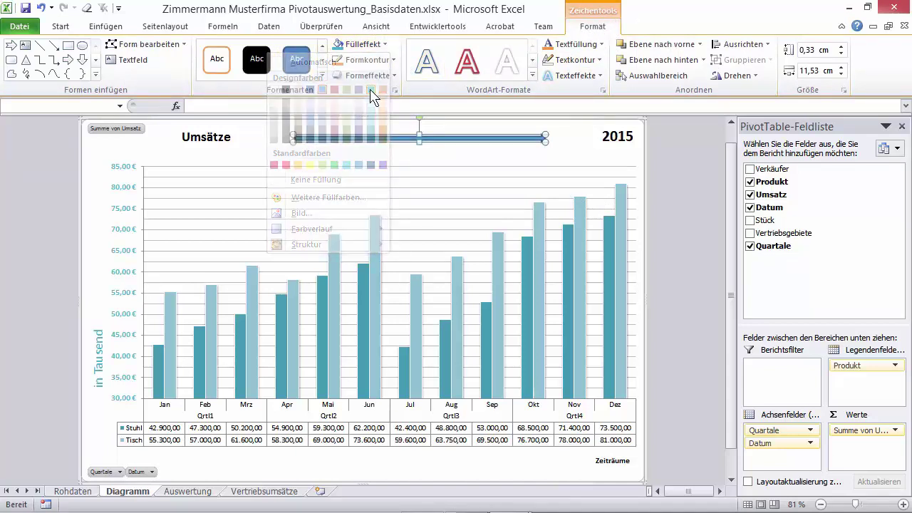
click(376, 60)
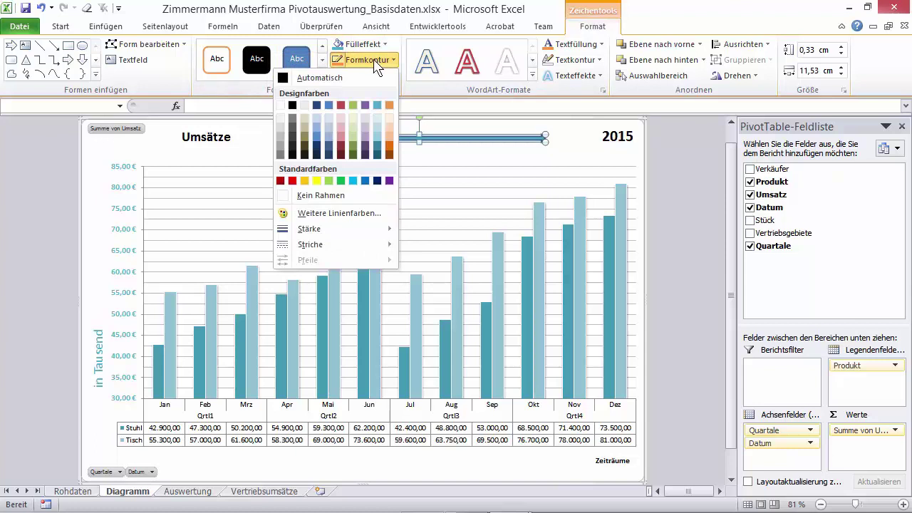
key(Escape)
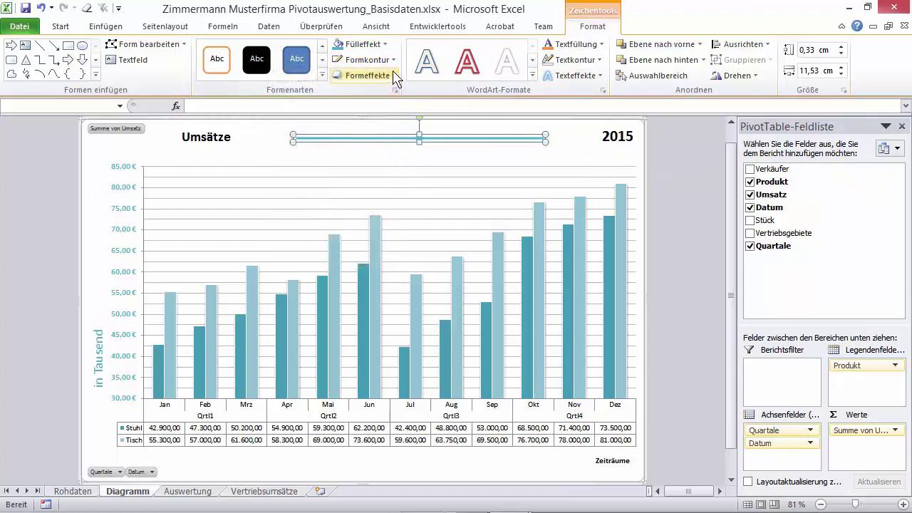
click(369, 60)
mouse_move(346, 234)
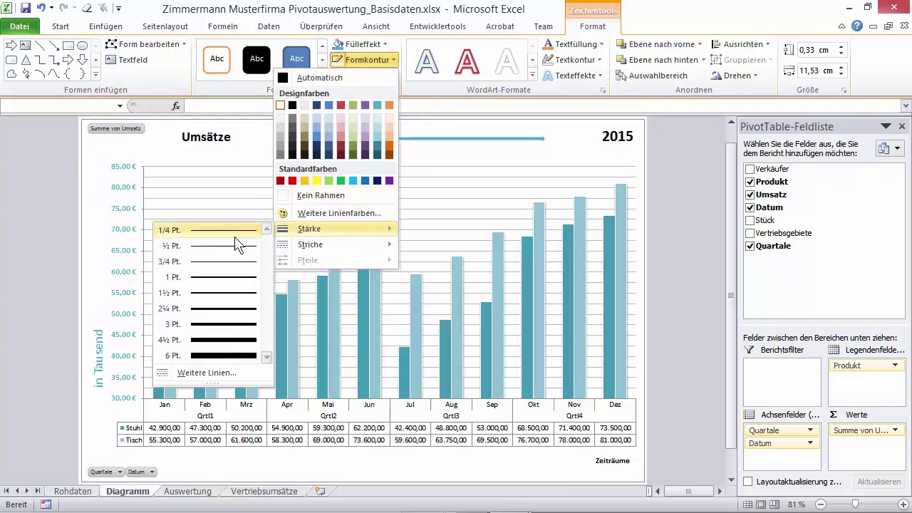
click(332, 199)
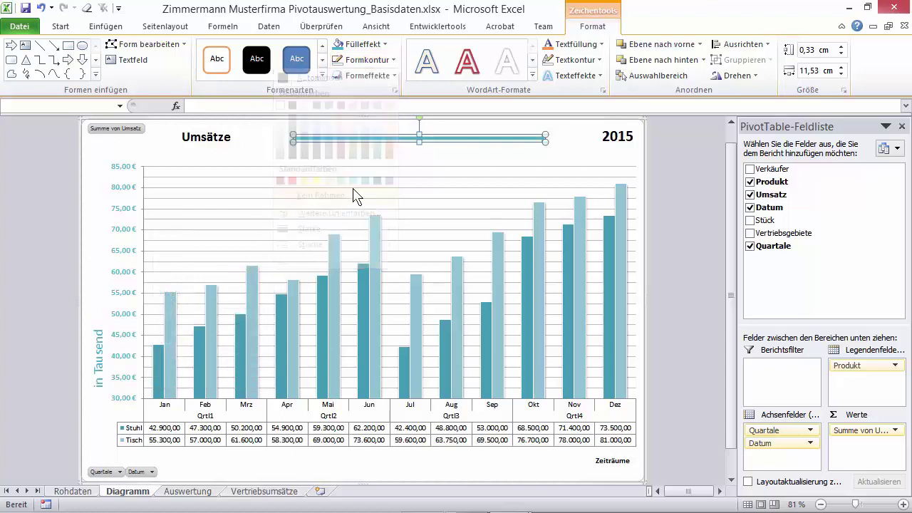
click(669, 158)
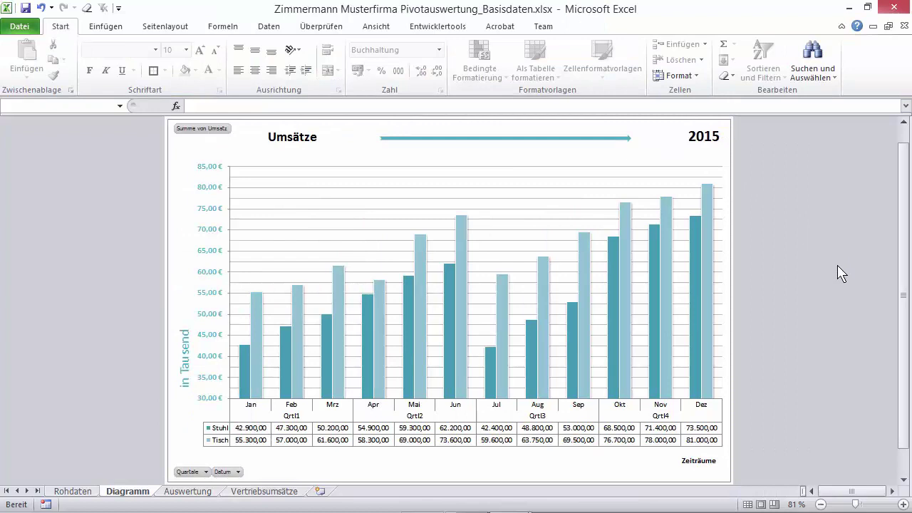
Insert the picture Banner_CARINKO_274x62.png into the pivot chart.
click(727, 158)
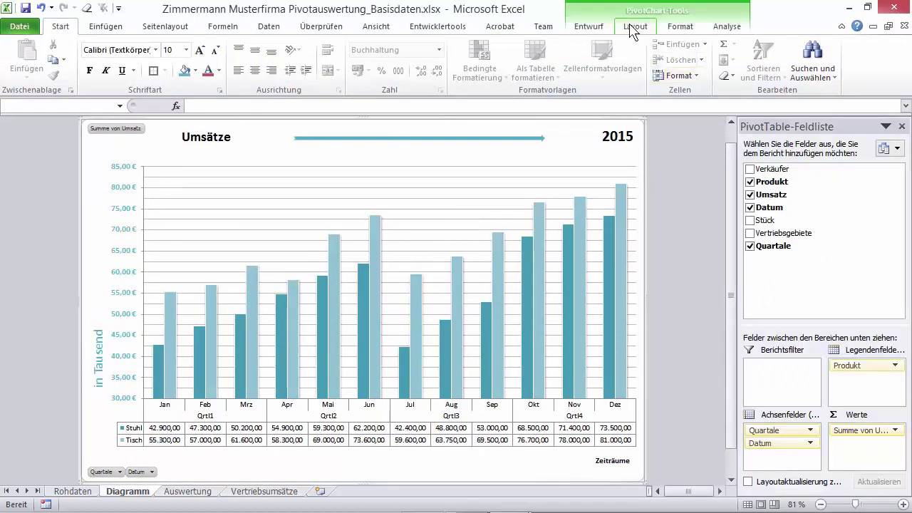
click(631, 27)
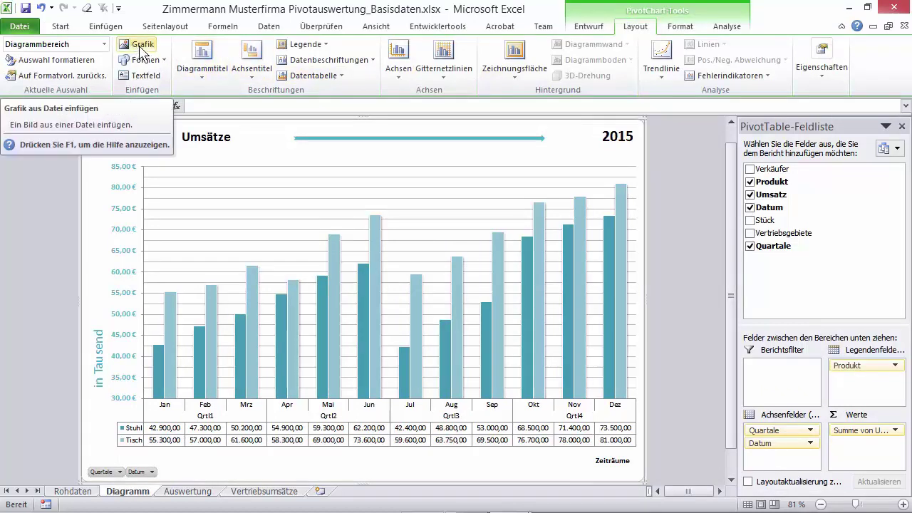
click(140, 49)
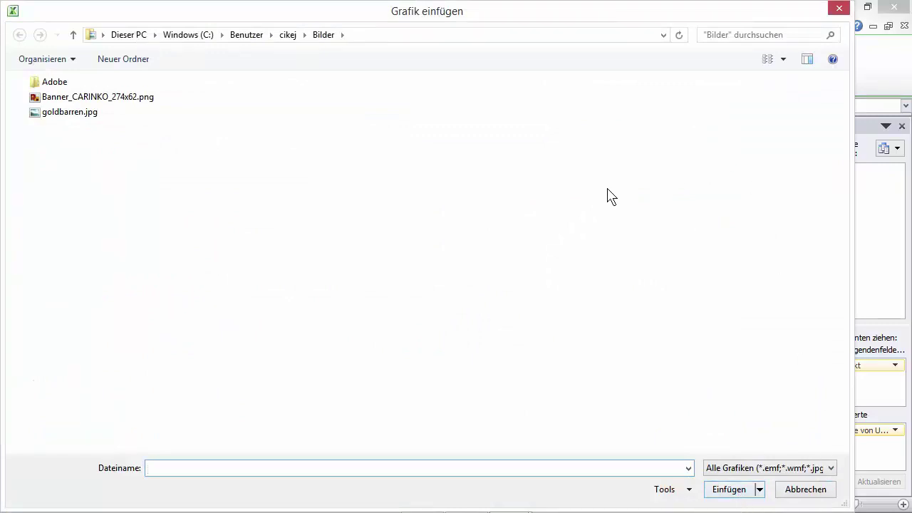
click(142, 102)
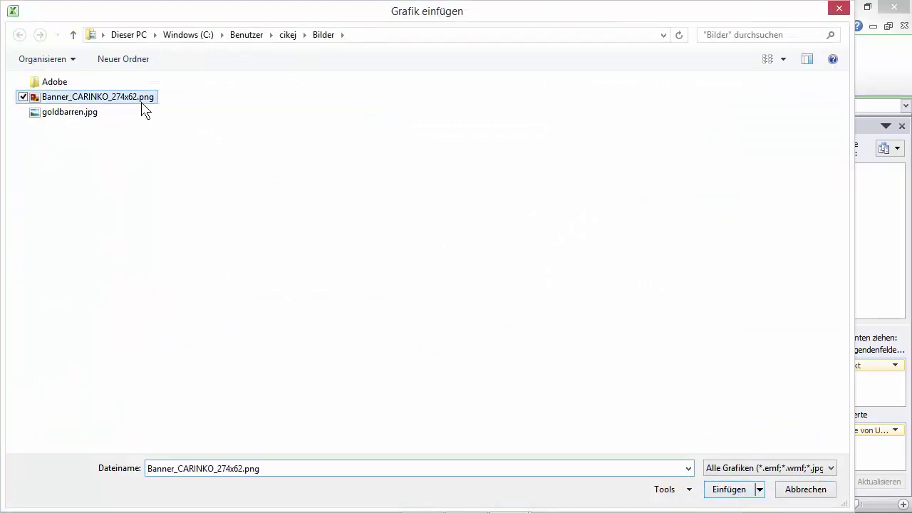
click(738, 493)
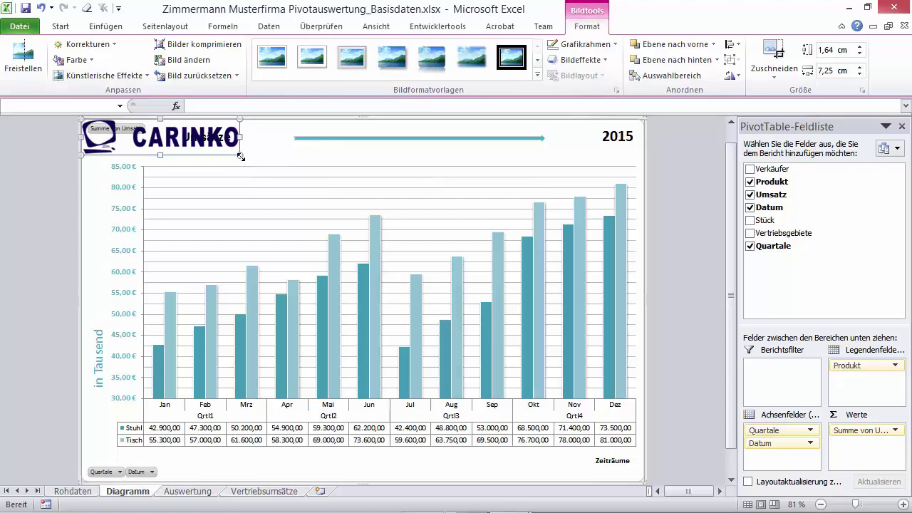
Shrink the CARINKO logo into the top-left corner and shift the Umsätze title to its right.
mouse_move(237, 151)
mouse_down()
mouse_move(164, 142)
mouse_move(195, 146)
mouse_up()
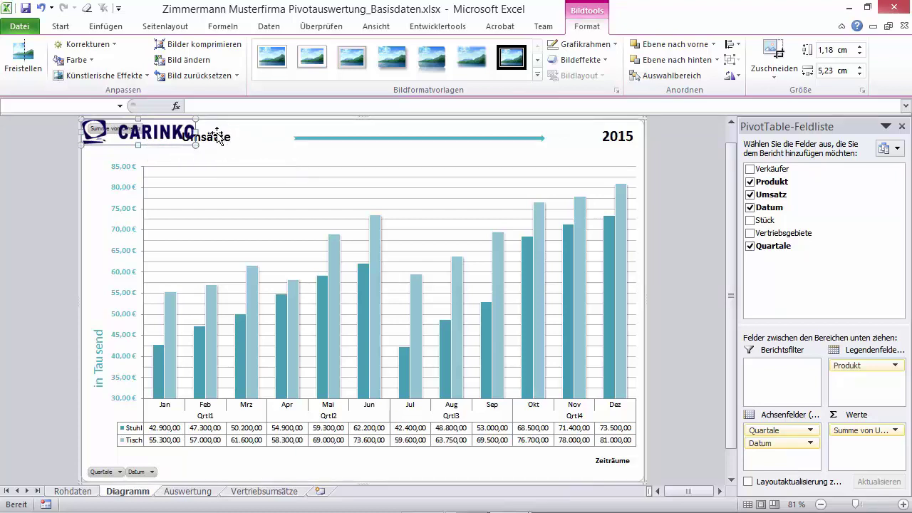
click(224, 139)
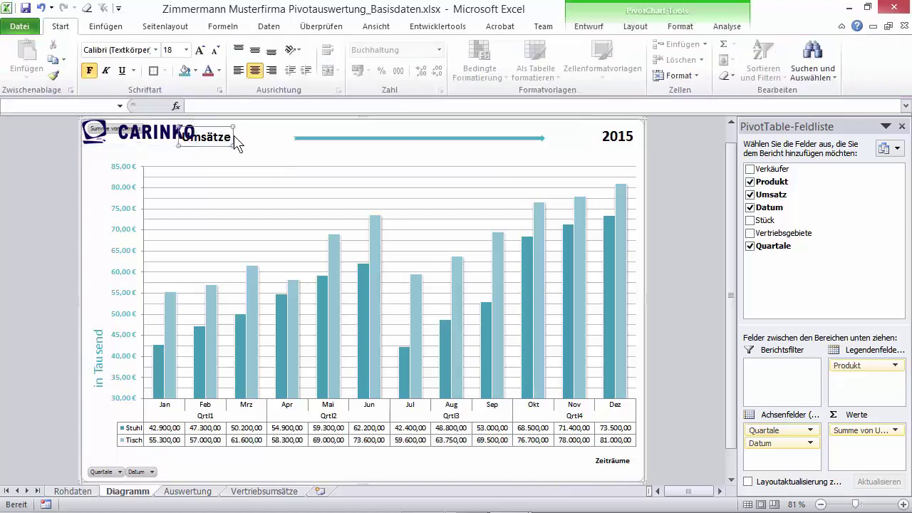
drag(235, 141, 284, 143)
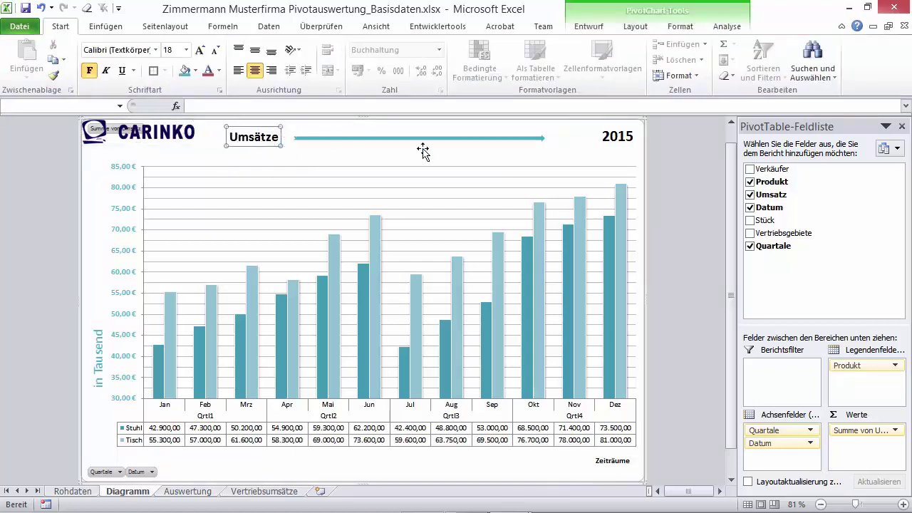
Reposition the arrow line so it sits between the Umsätze title and 2015.
click(485, 140)
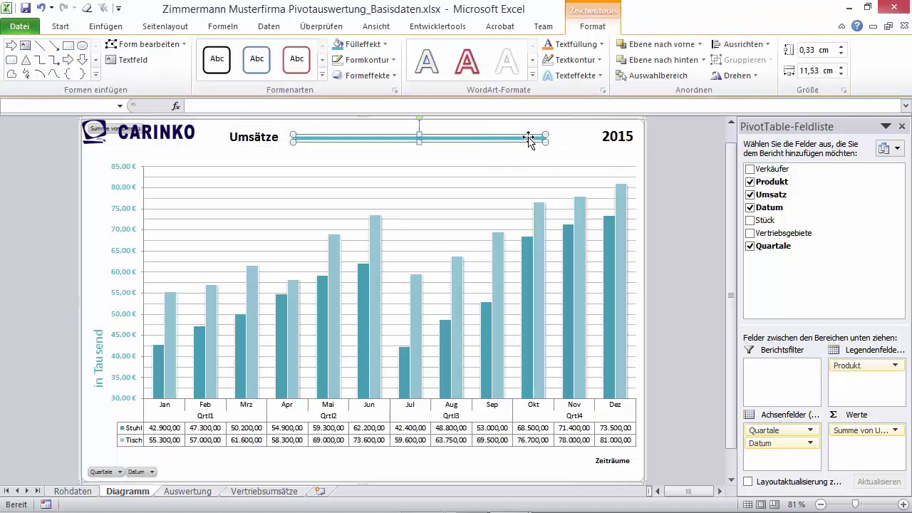
drag(534, 137, 553, 136)
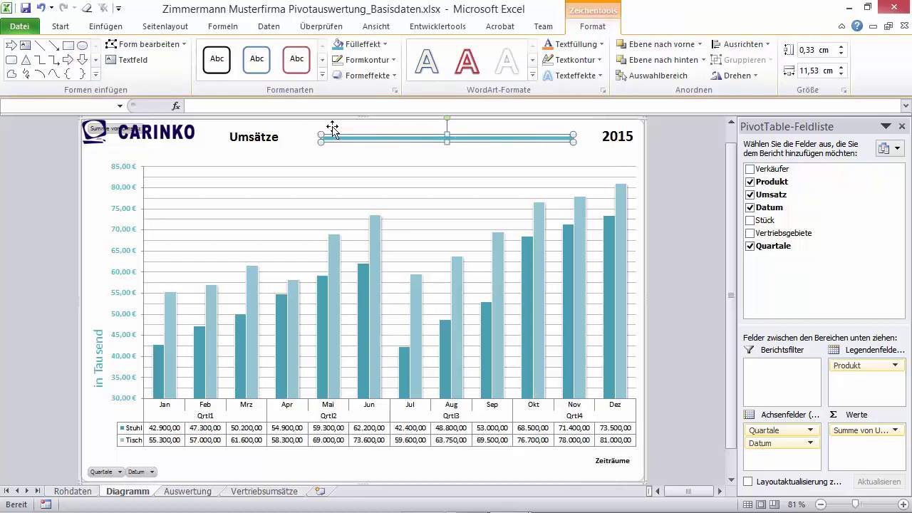
drag(345, 138, 346, 139)
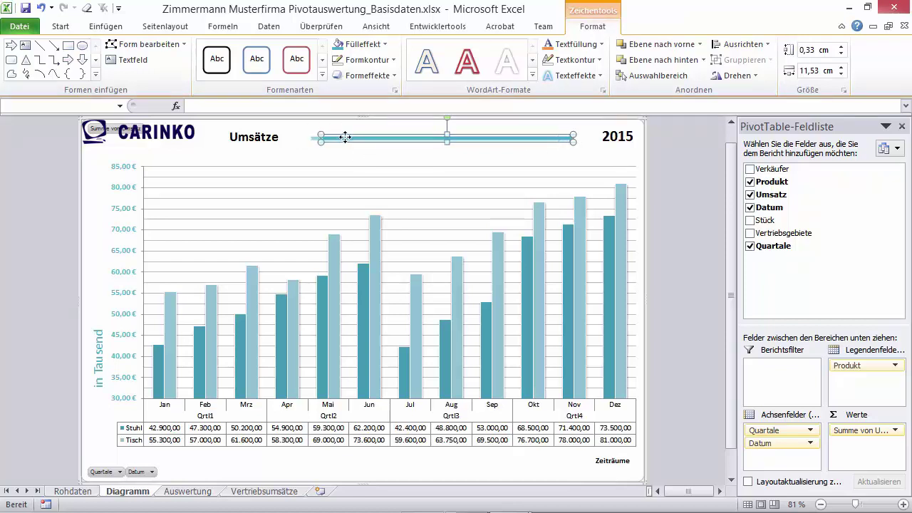
click(273, 141)
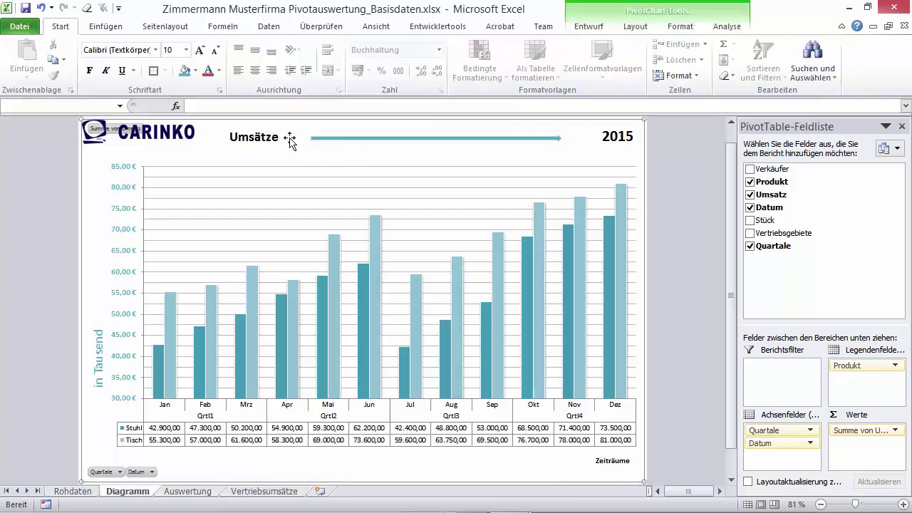
click(375, 139)
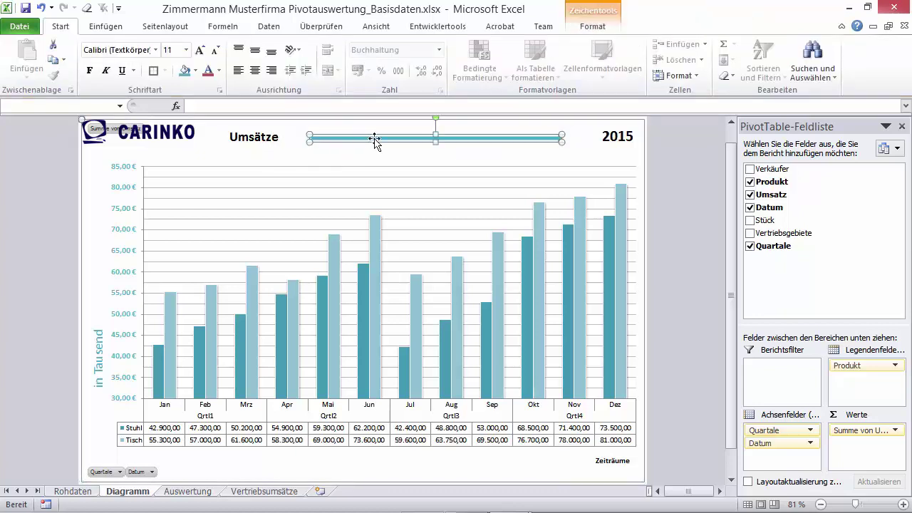
shift+click(617, 142)
shift+click(175, 135)
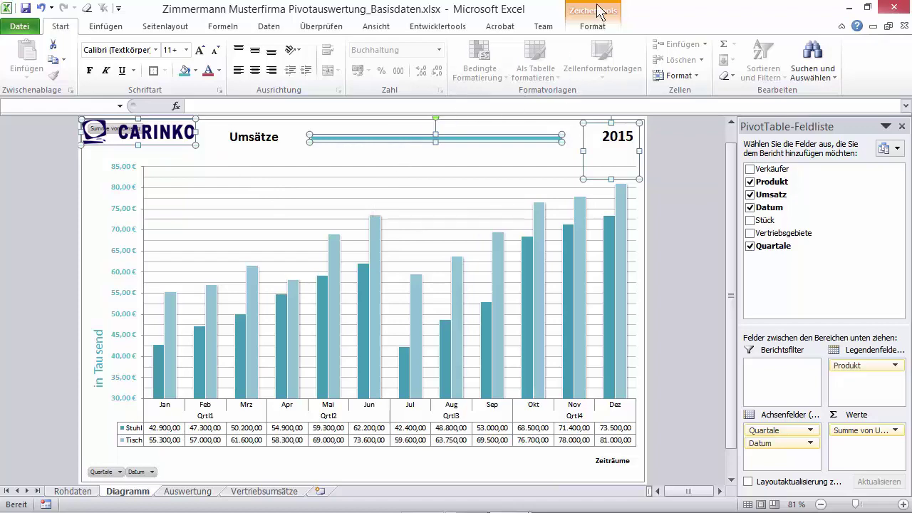
click(604, 27)
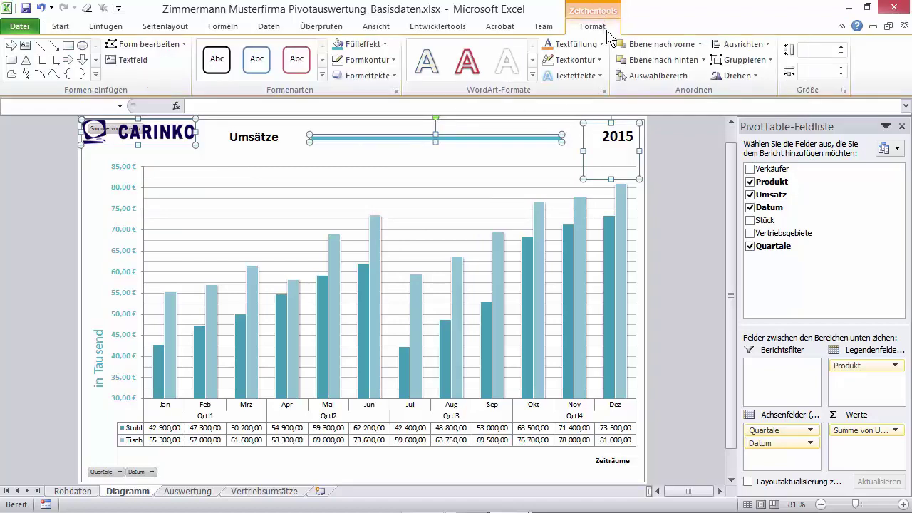
click(760, 56)
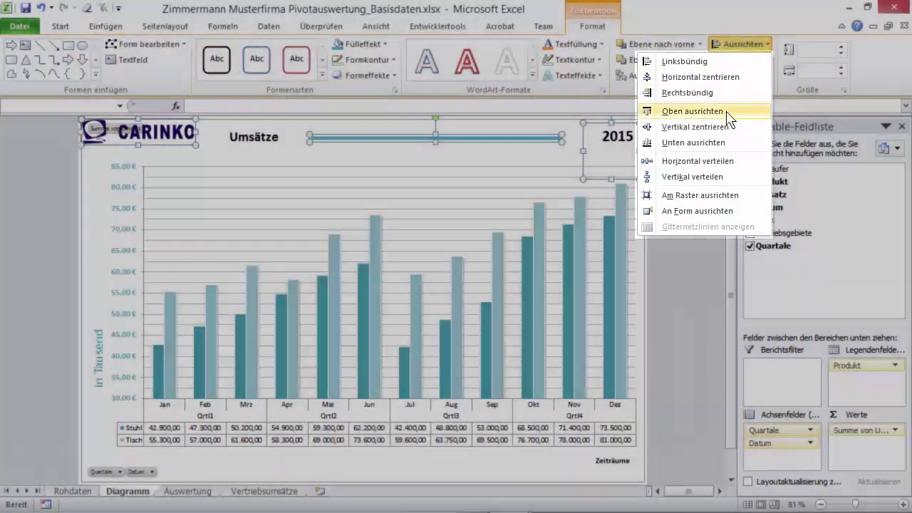
click(723, 114)
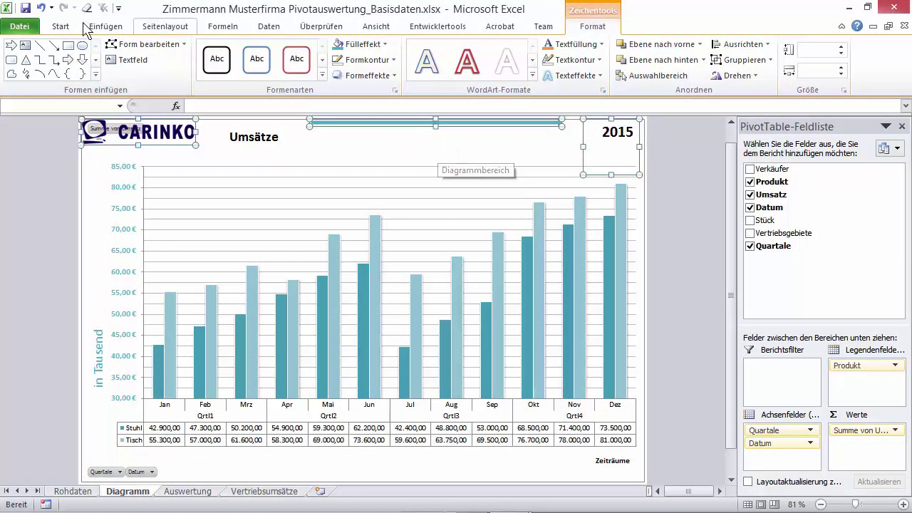
click(41, 9)
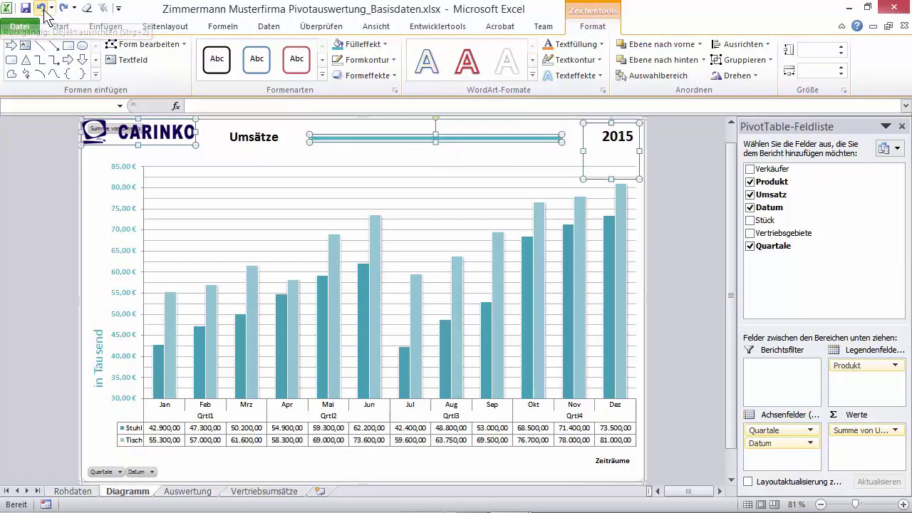
click(510, 130)
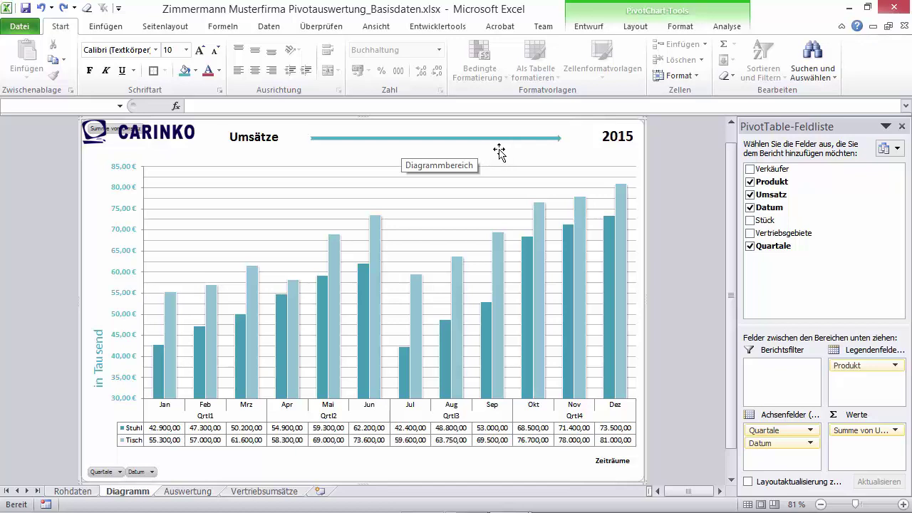
click(255, 140)
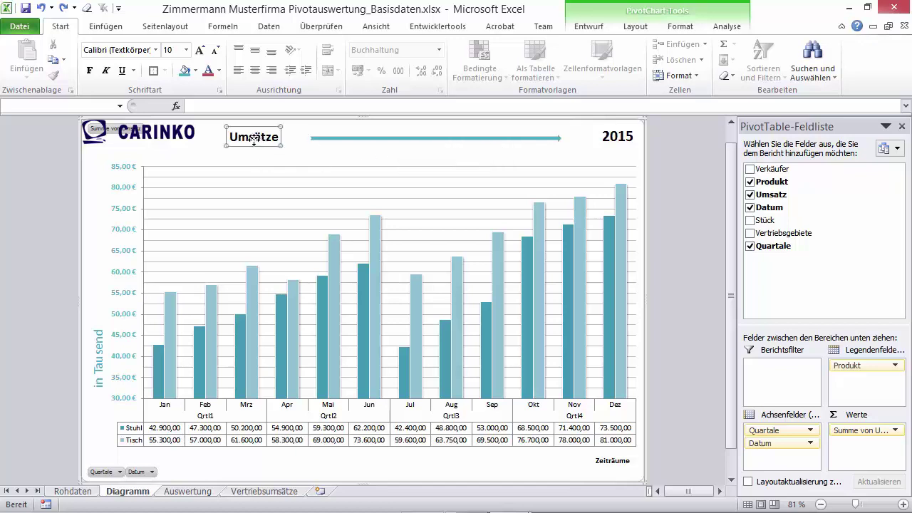
click(254, 141)
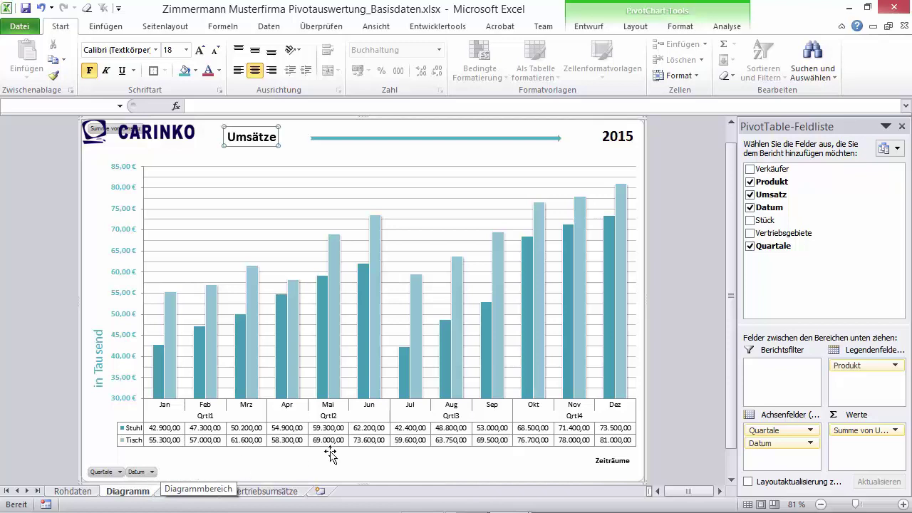
Turn off Wertfelder-Schaltflächen anzeigen so the Summe von Umsatz button disappears.
click(723, 31)
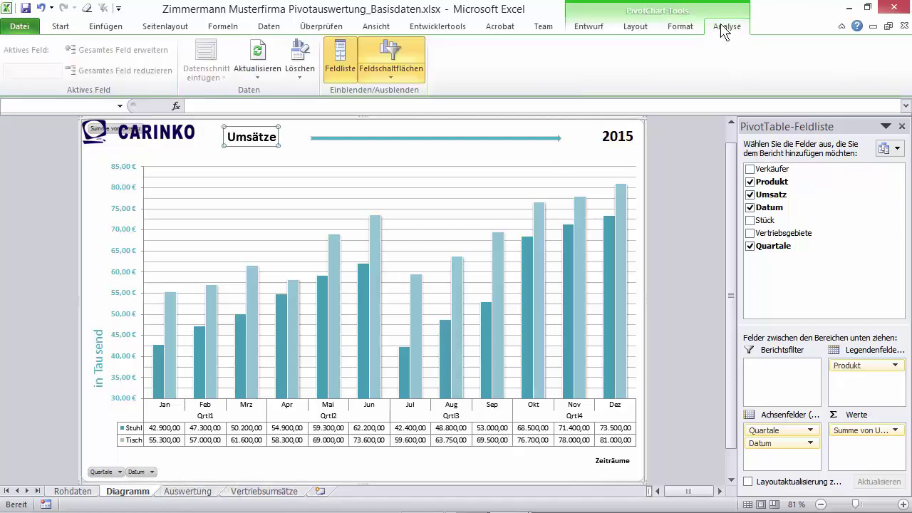
click(416, 86)
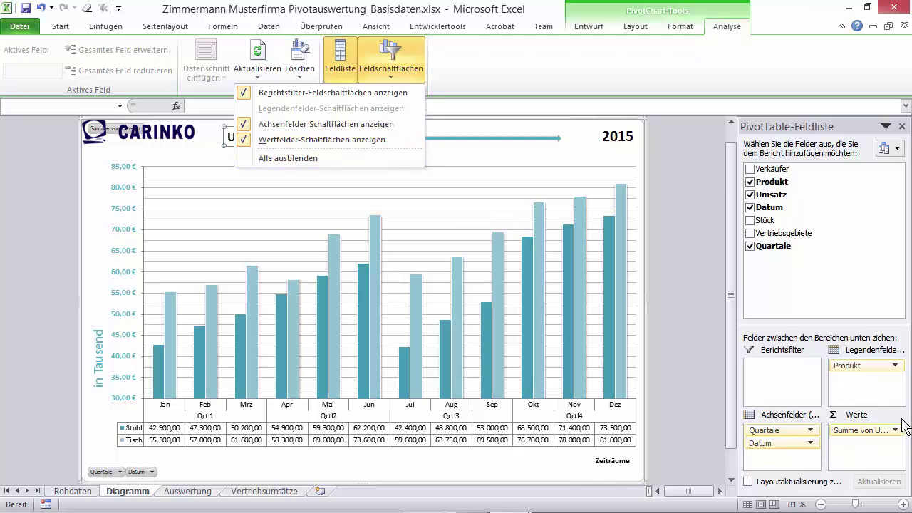
click(244, 139)
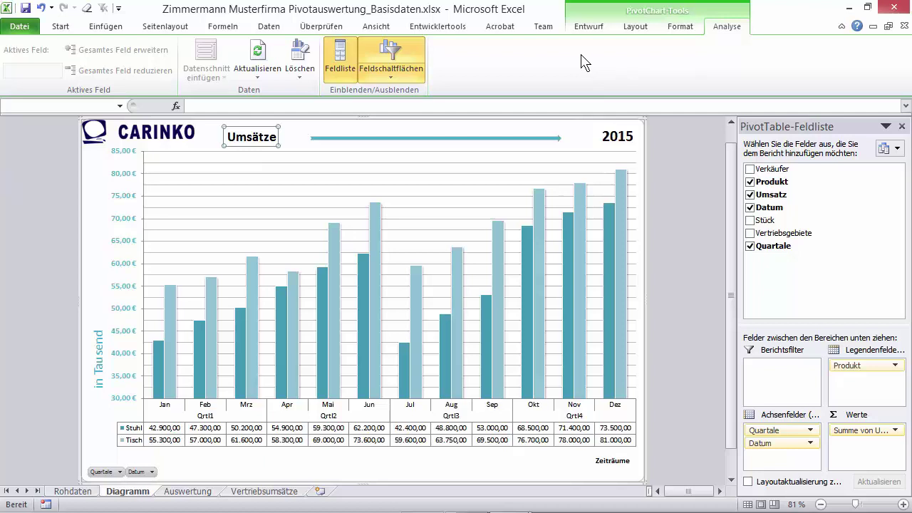
click(340, 71)
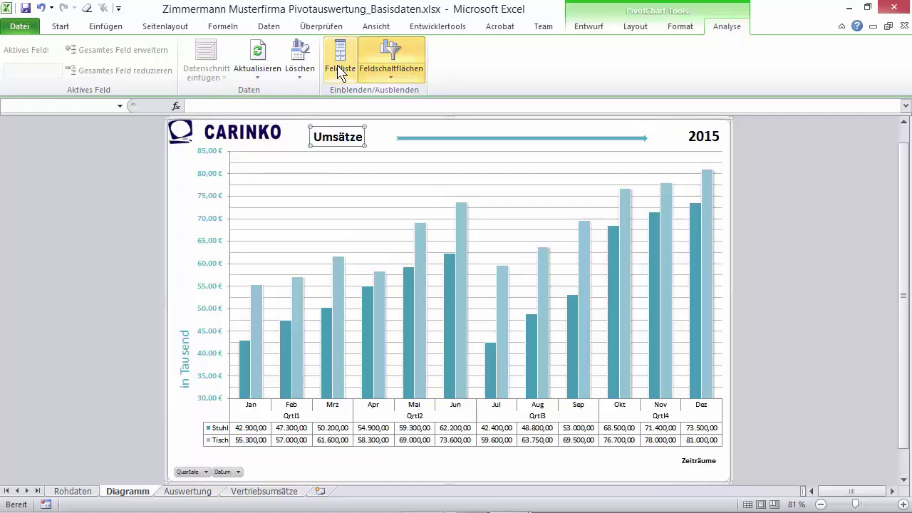
click(340, 72)
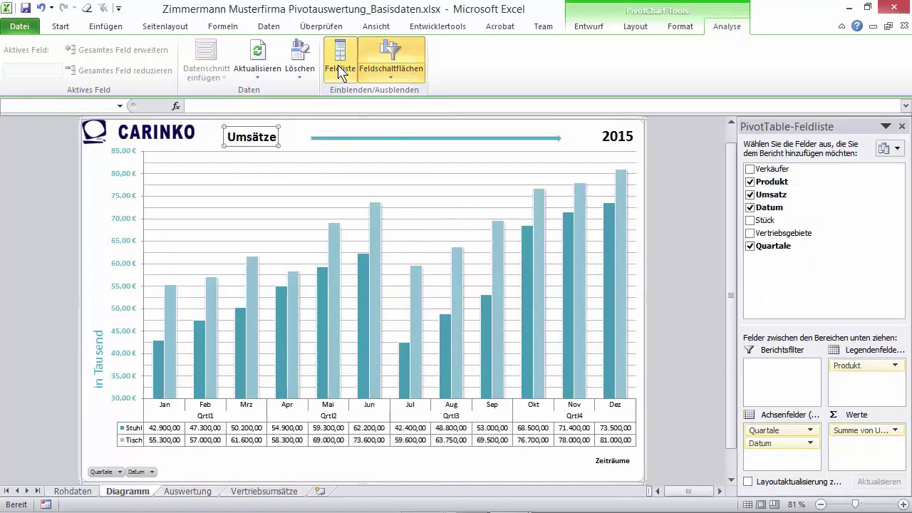
click(695, 171)
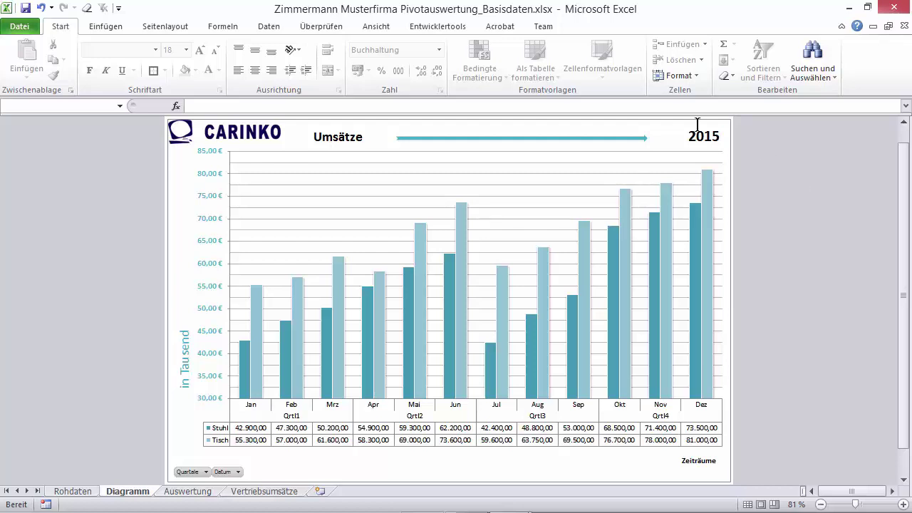
click(664, 130)
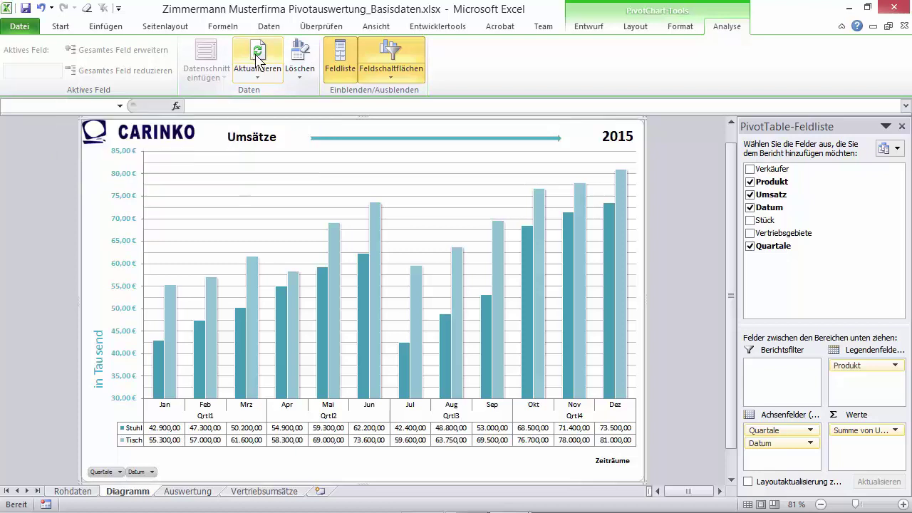
Empty the pivot chart with Alle löschen, check the Auswertung sheet, then return to Diagramm.
click(303, 54)
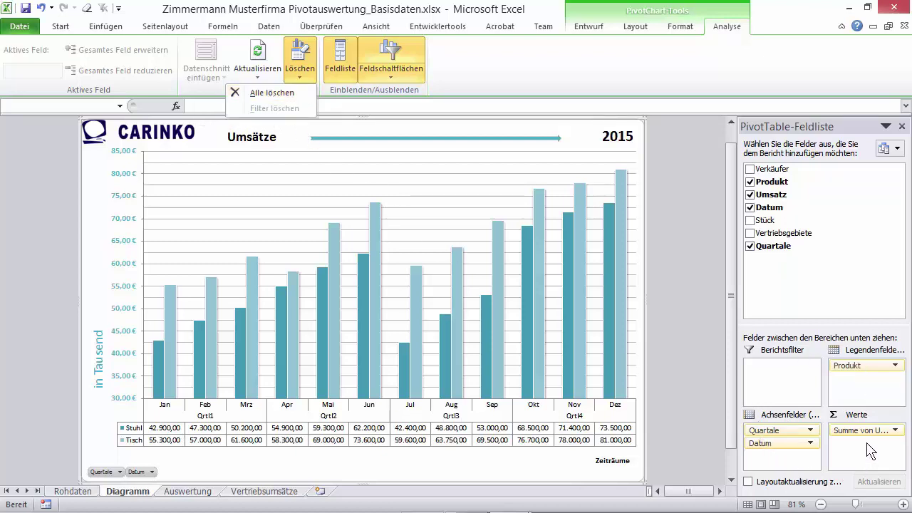
click(271, 96)
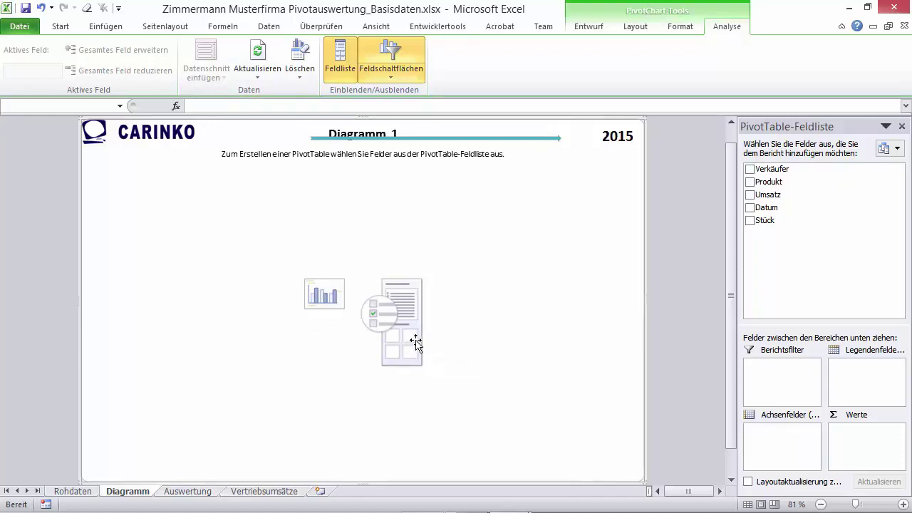
click(191, 497)
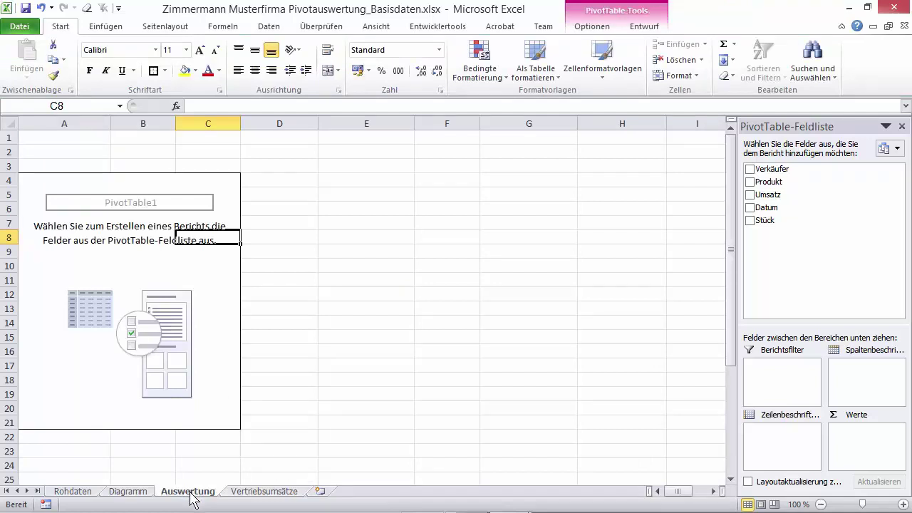
click(143, 496)
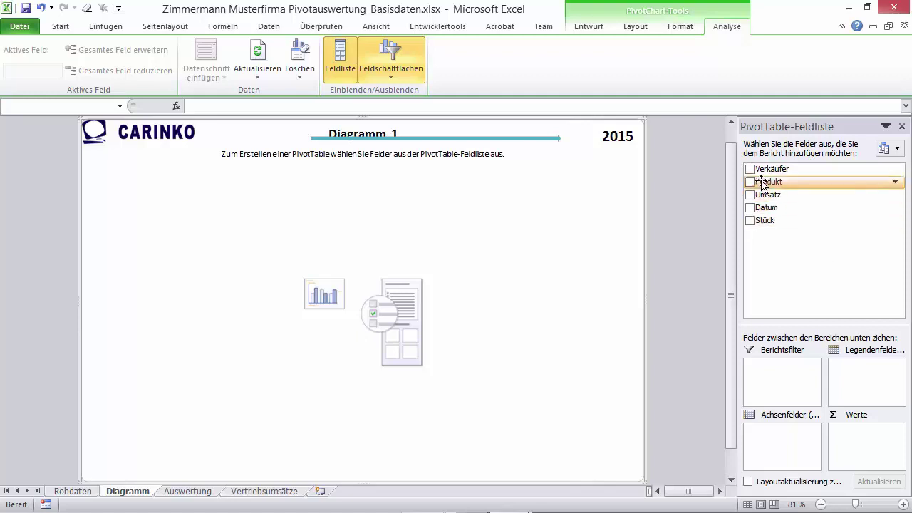
Put Produkt in the legend, Umsatz in values, and Verkäufer on the axis instead of Datum.
drag(766, 183, 869, 376)
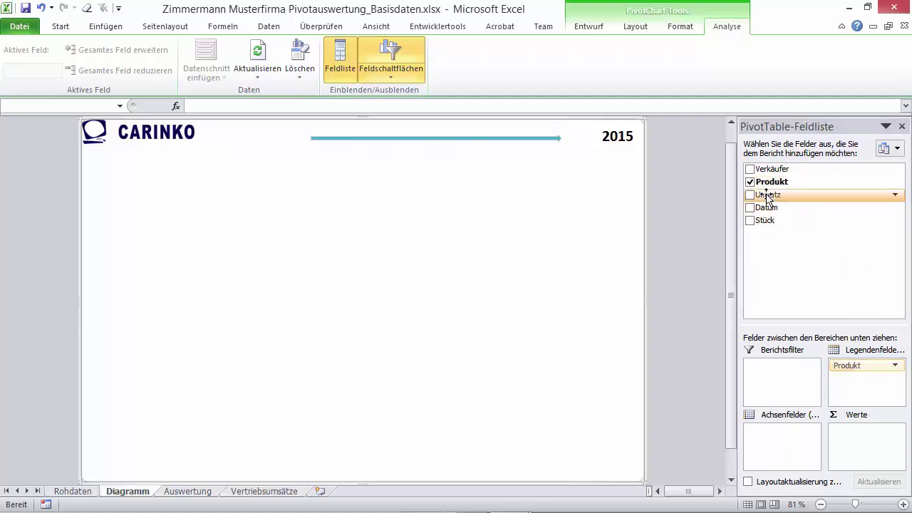
drag(768, 194, 877, 436)
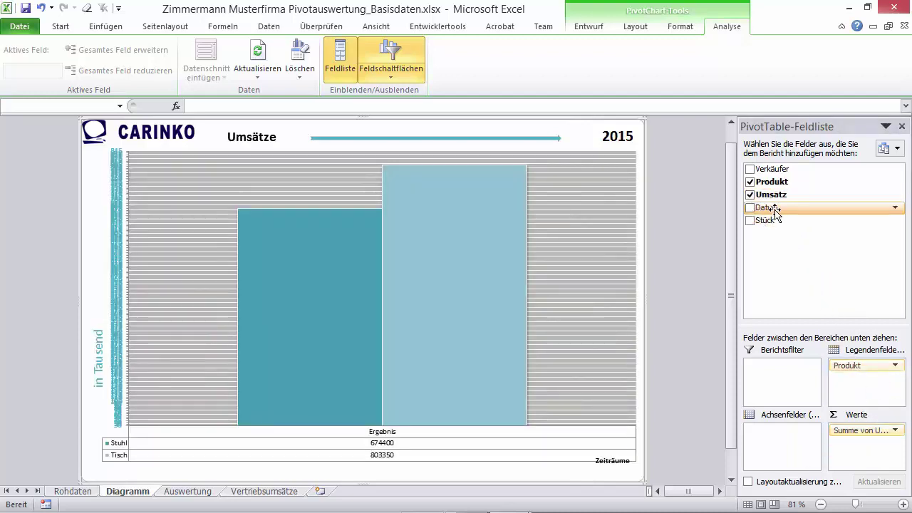
drag(754, 208, 798, 436)
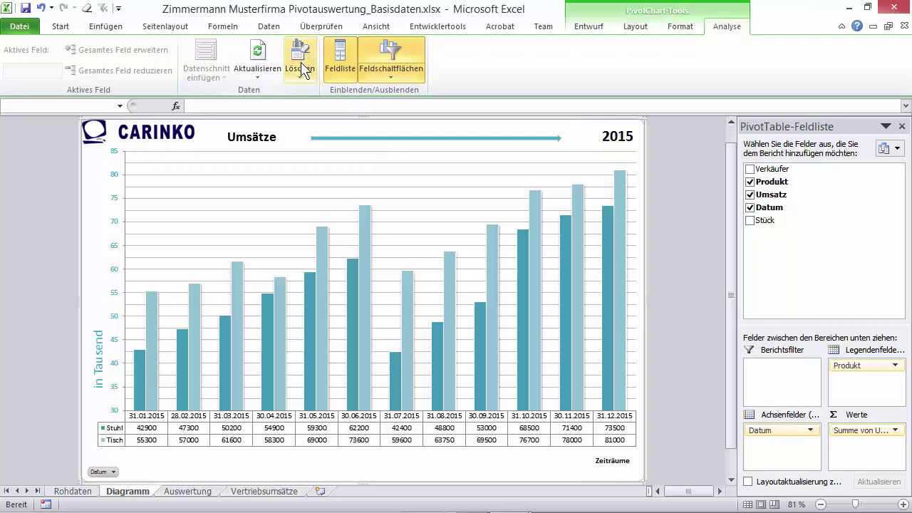
mouse_move(627, 226)
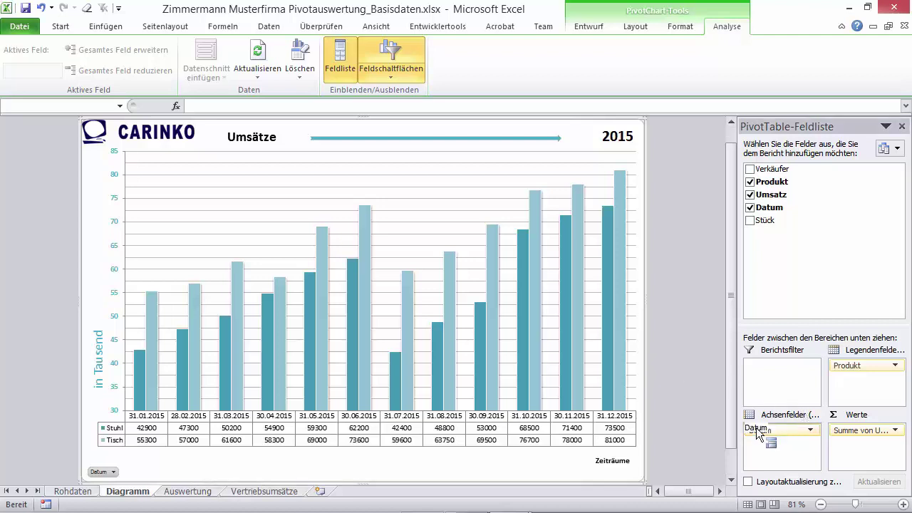
drag(791, 431, 684, 424)
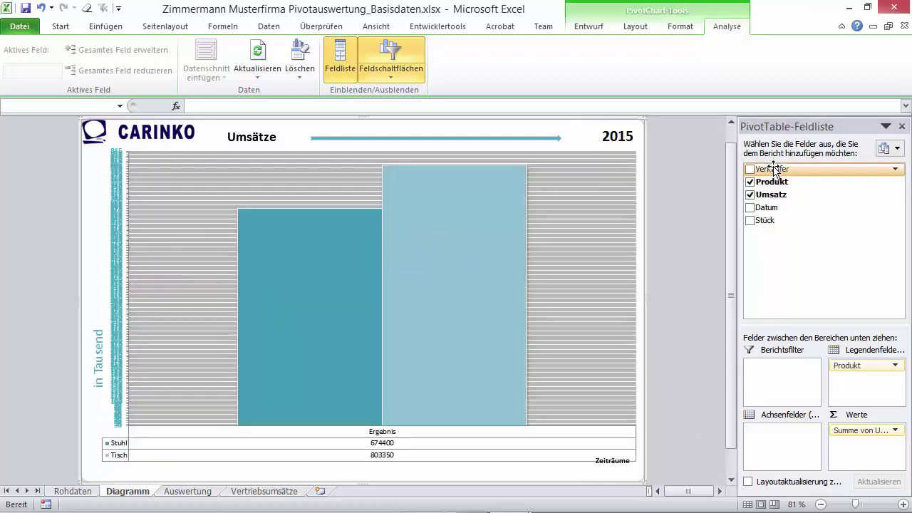
drag(770, 169, 807, 447)
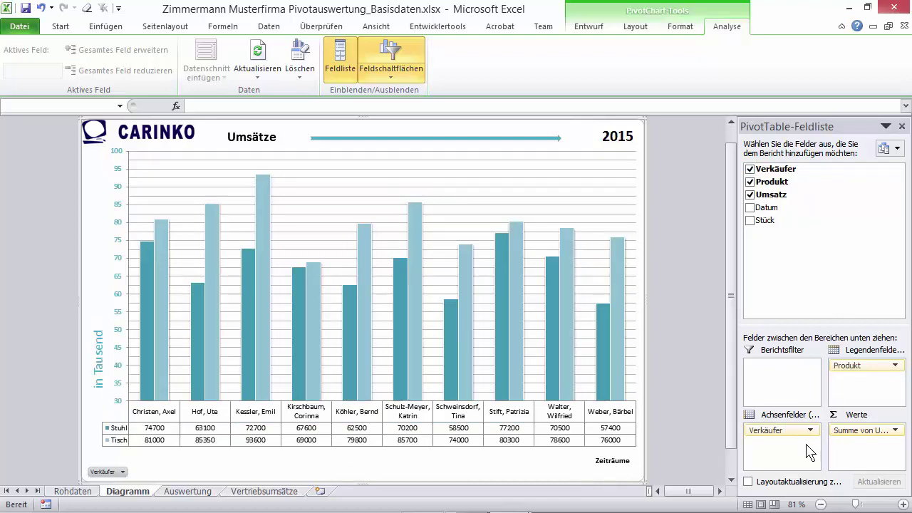
click(596, 30)
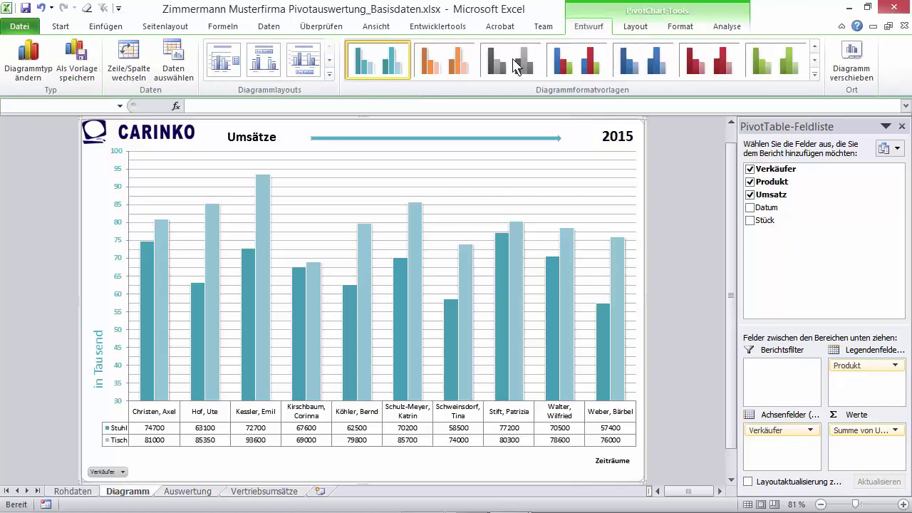
Change the pivot chart type to the first Linie (line) chart.
click(17, 71)
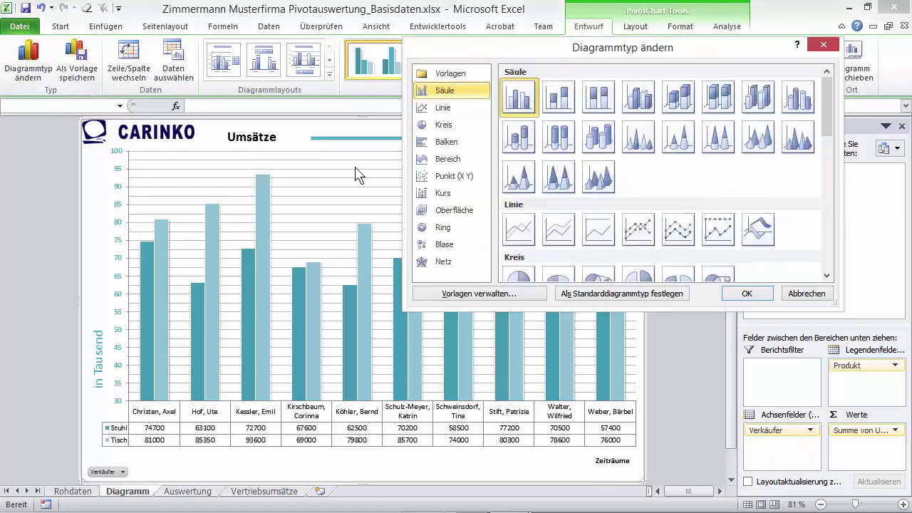
click(520, 230)
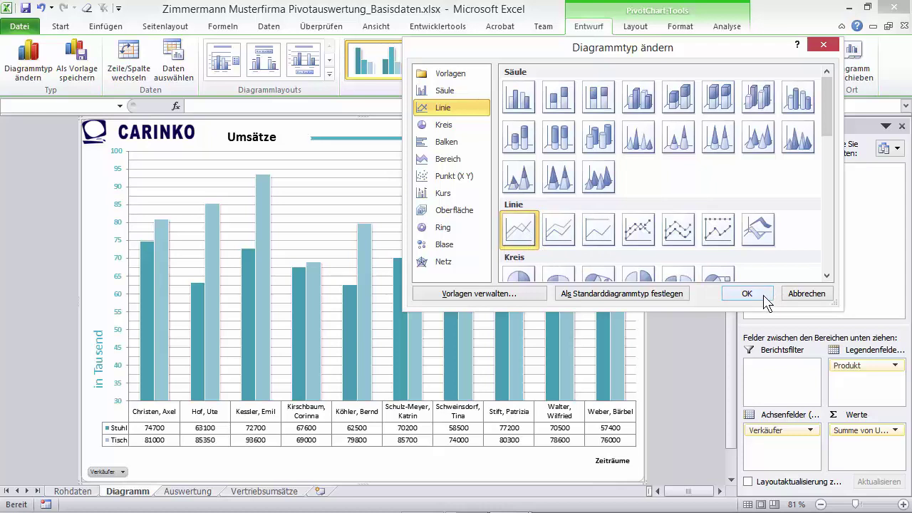
click(747, 294)
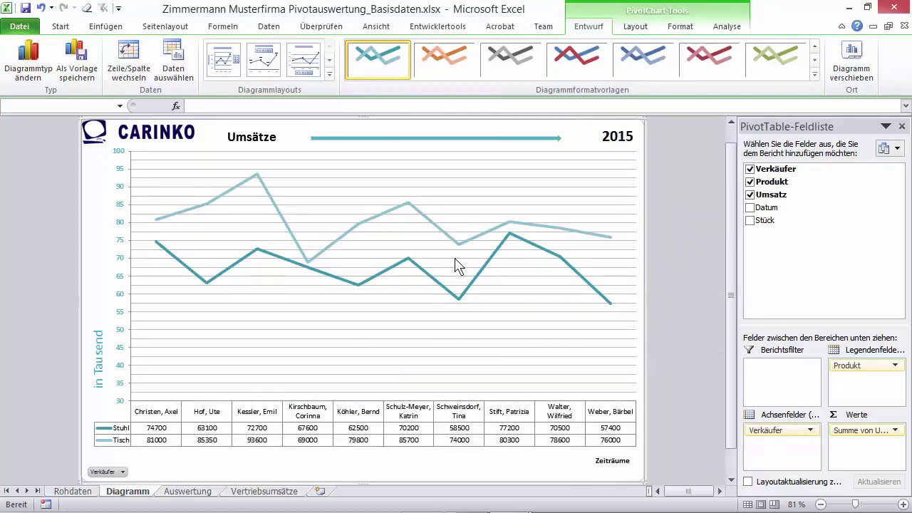
Apply chart layout 'Layout 1' so the chart shows a legend instead of the data table.
click(225, 59)
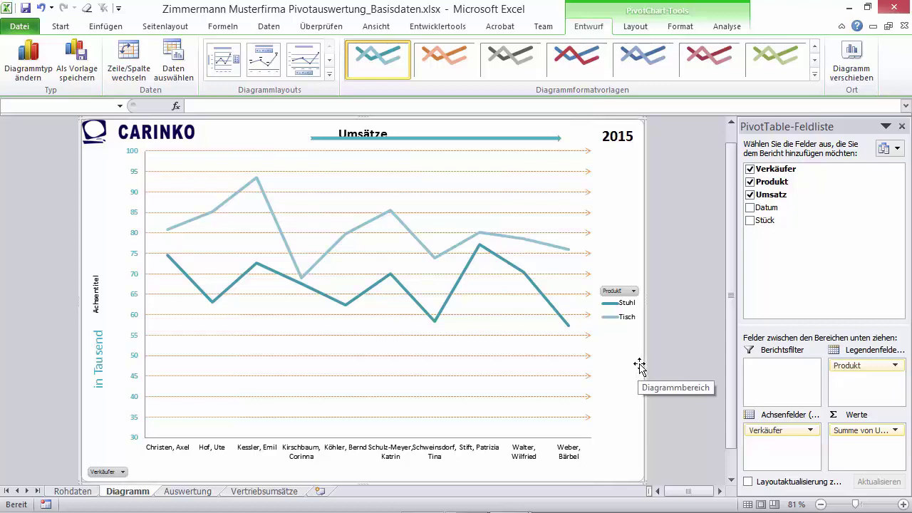
Delete the arrow line under the Umsätze heading and add Stück to the pivot chart values.
click(532, 138)
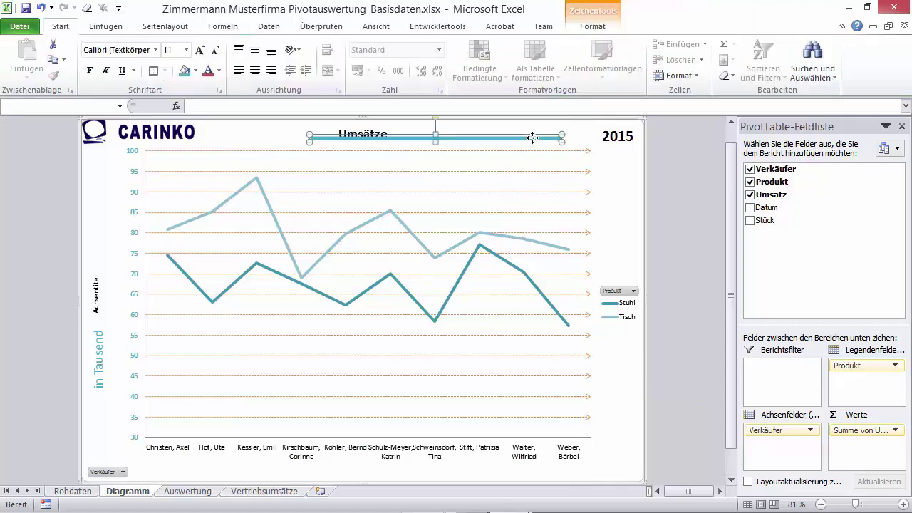
key(Delete)
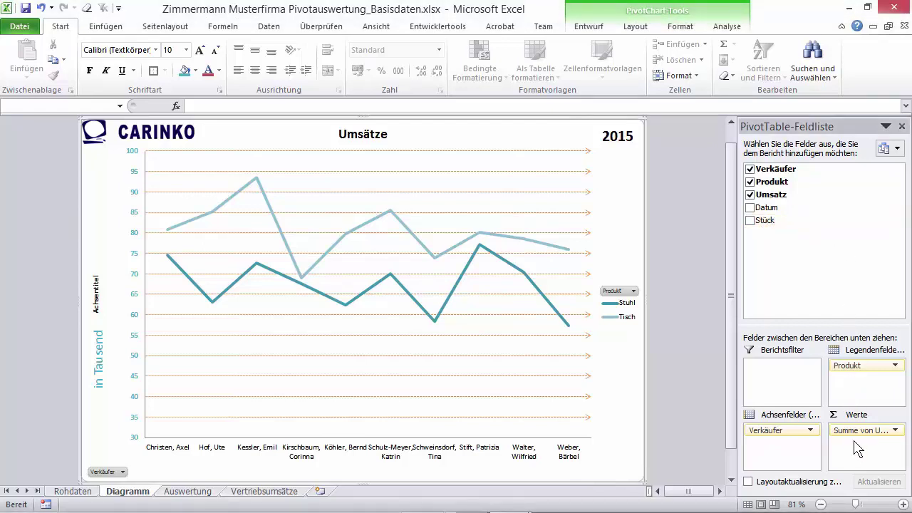
click(750, 220)
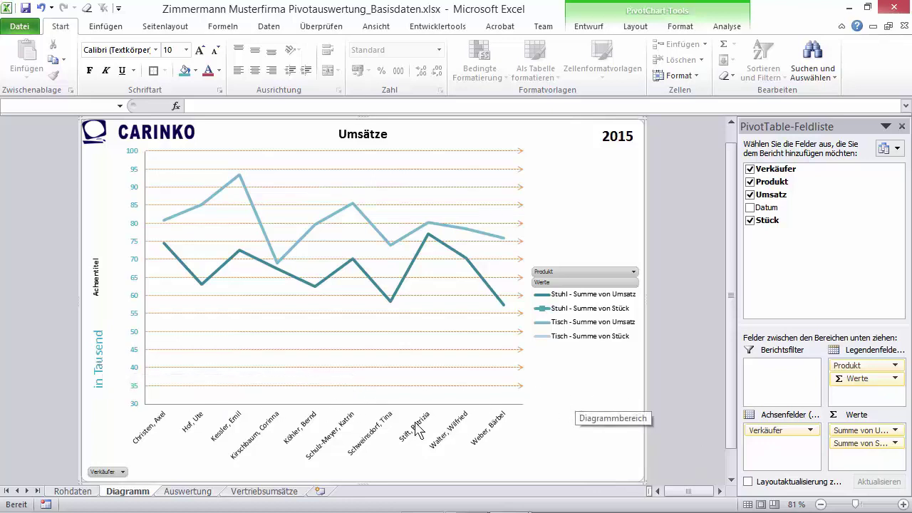
click(205, 494)
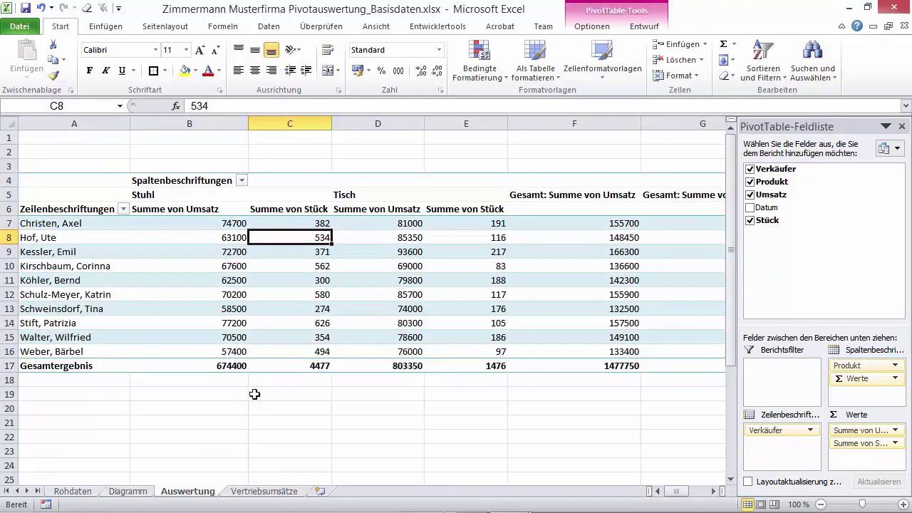
click(146, 491)
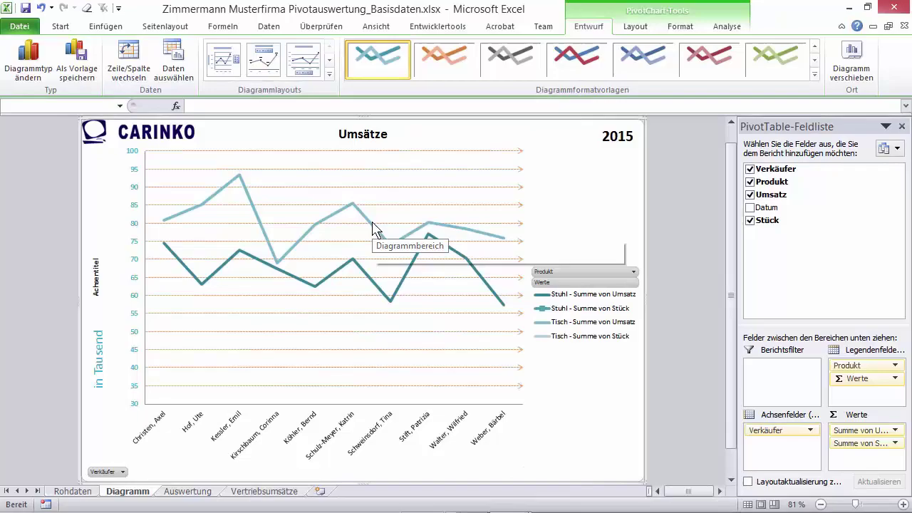
mouse_move(368, 223)
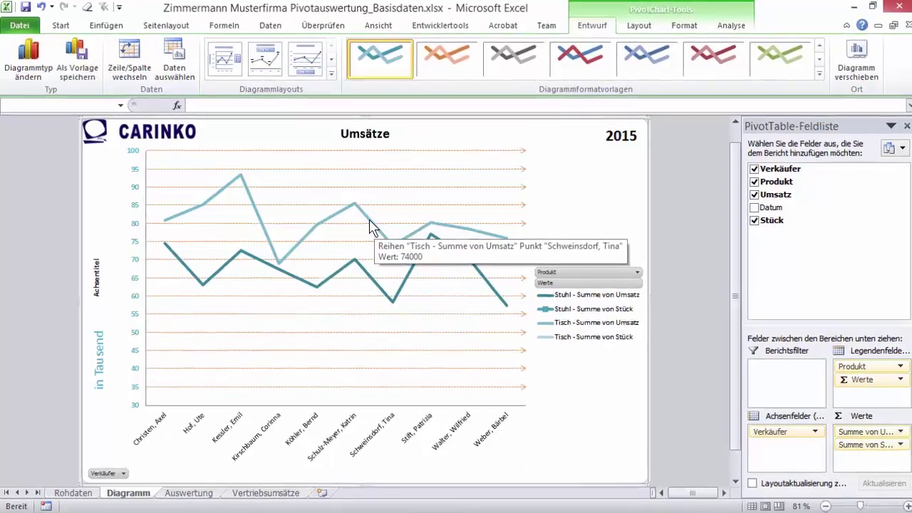
Move the Tisch and Stuhl Umsatz series onto the secondary axis (0 to 100000).
right_click(369, 219)
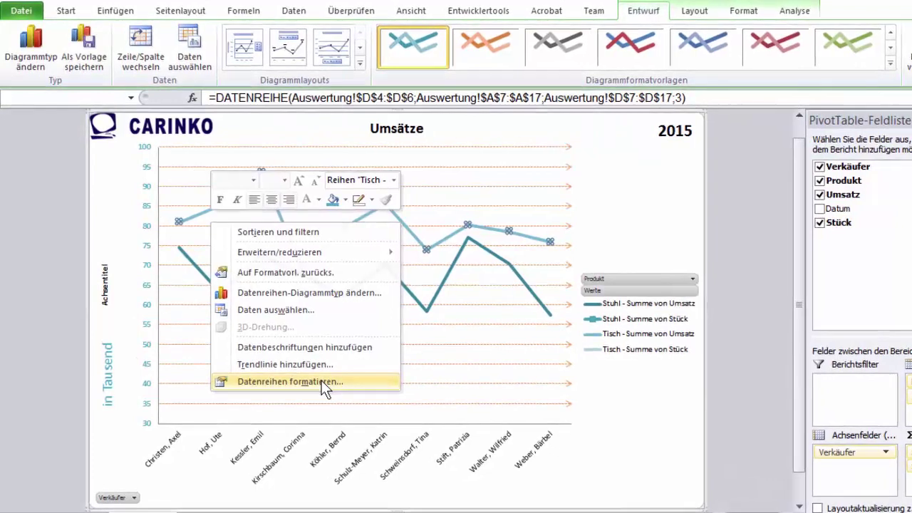
click(322, 381)
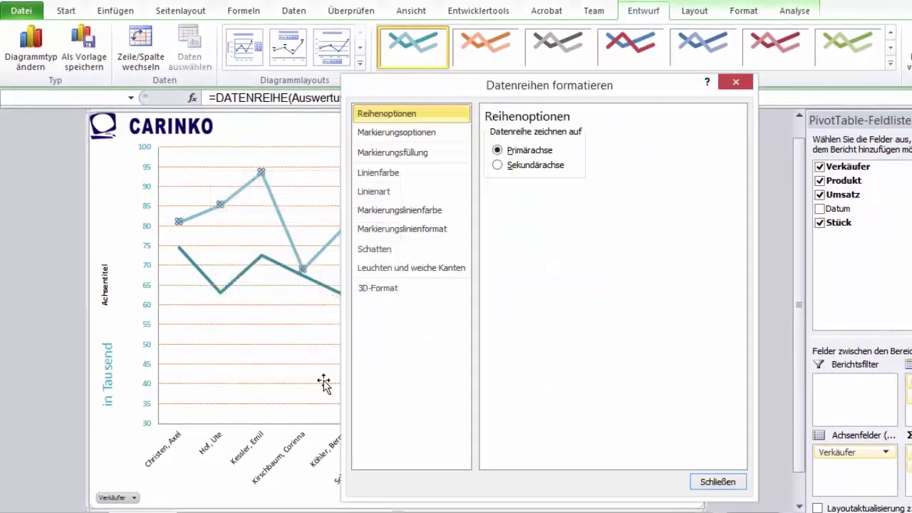
click(502, 164)
click(734, 481)
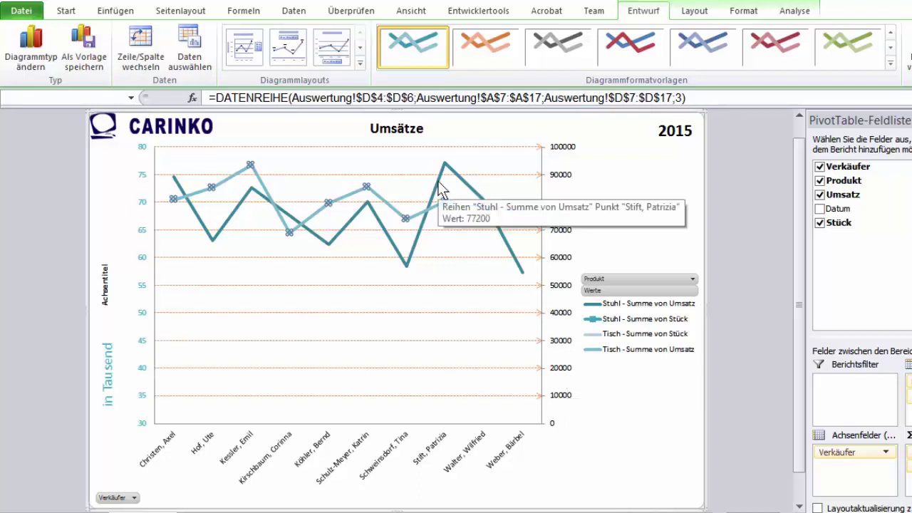
right_click(441, 191)
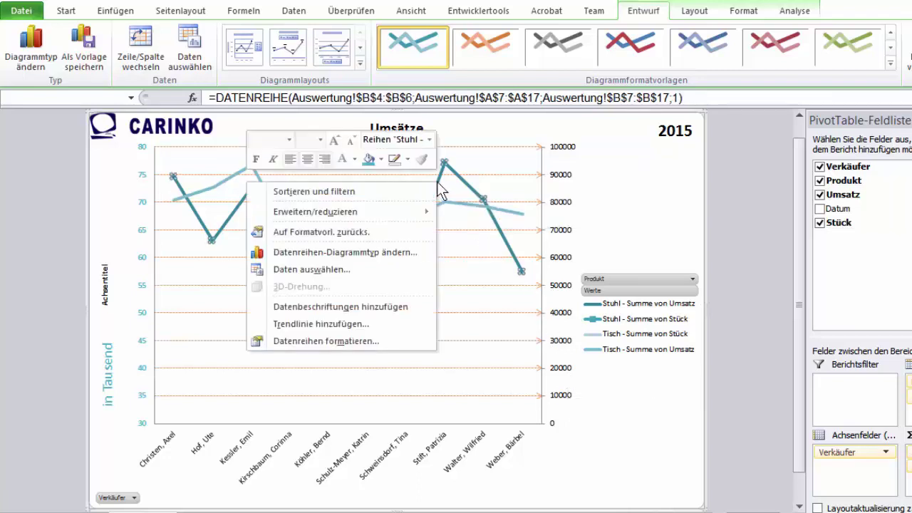
click(386, 342)
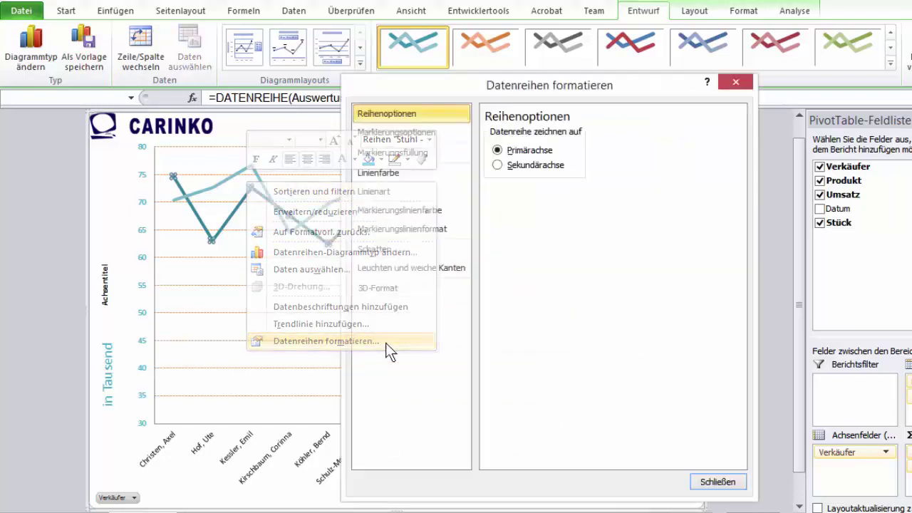
click(508, 167)
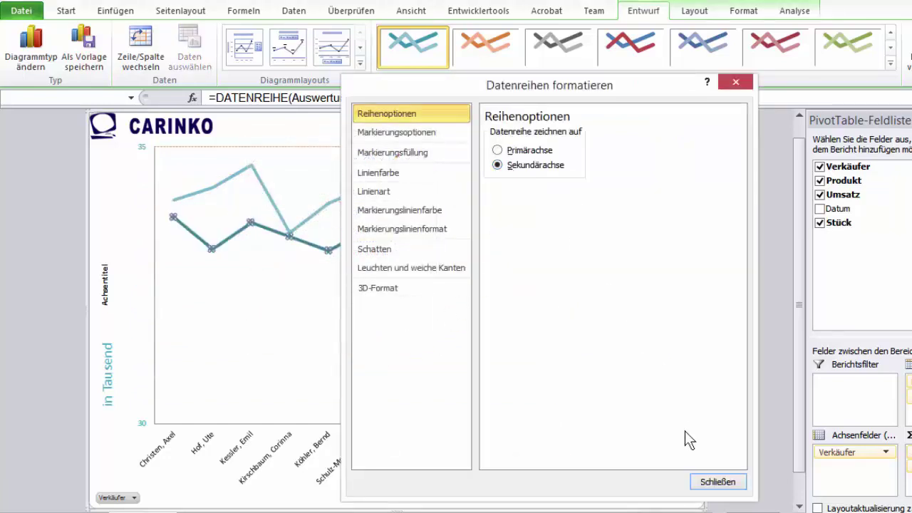
click(717, 482)
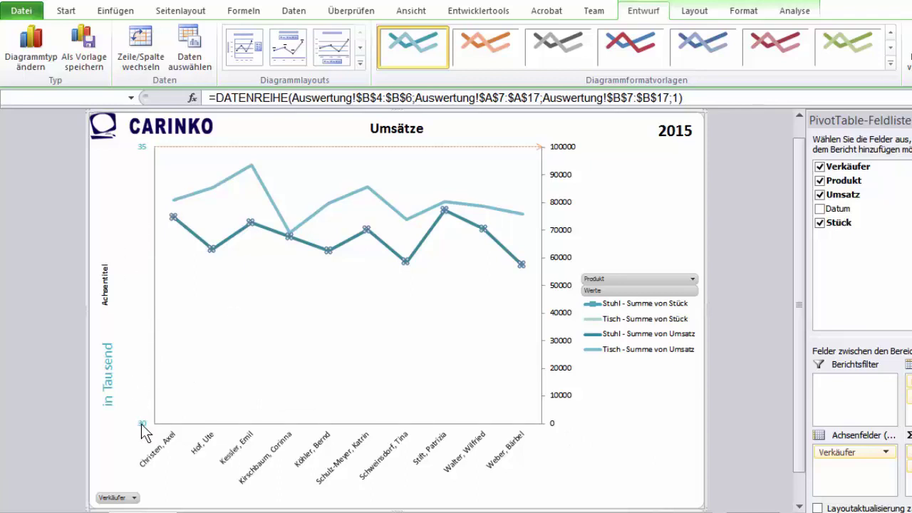
Set the primary axis minimum and major/minor intervals to Auto and its display units to Keine.
double_click(142, 430)
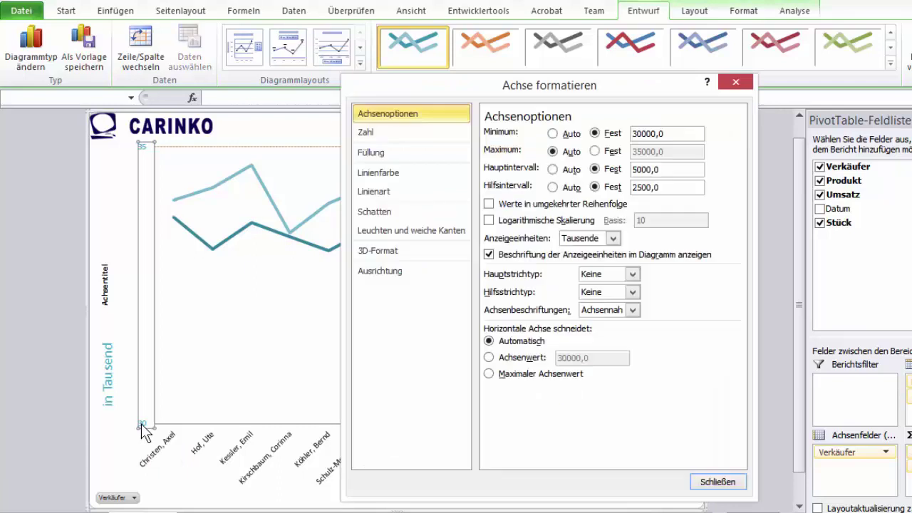
click(553, 134)
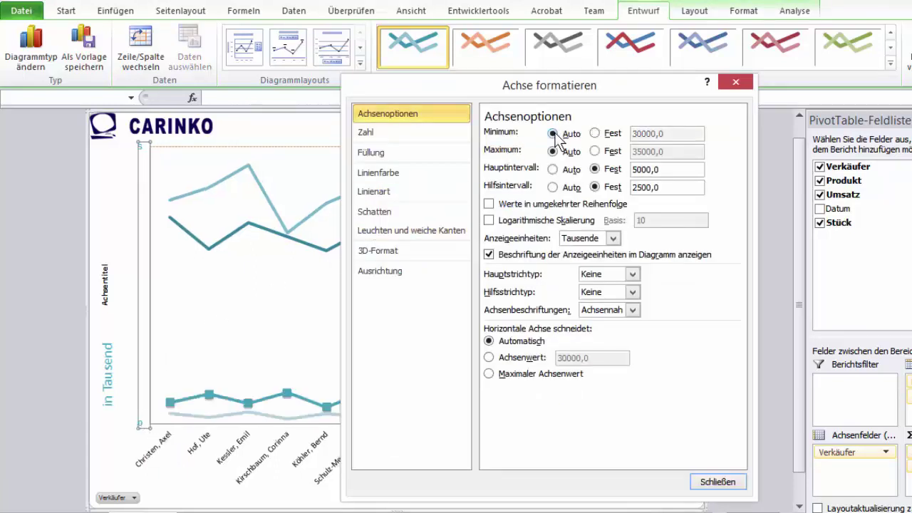
click(552, 171)
click(553, 187)
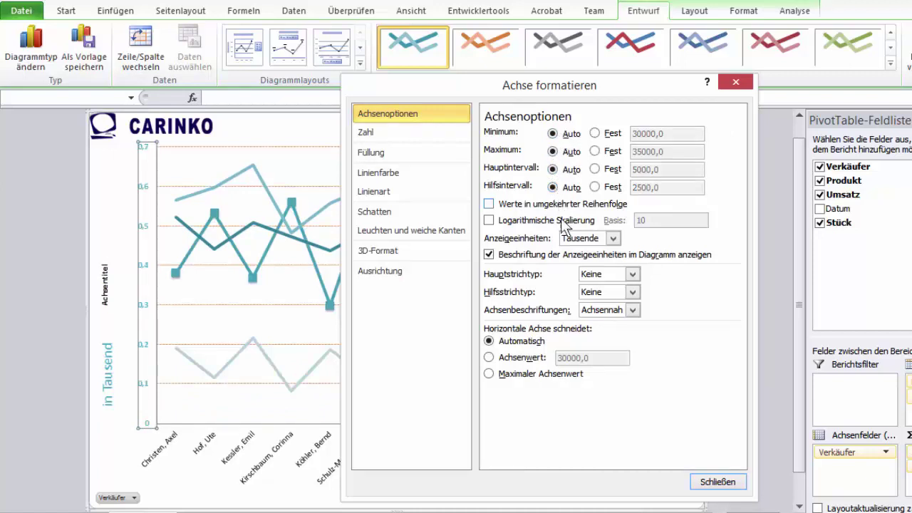
click(613, 238)
click(600, 254)
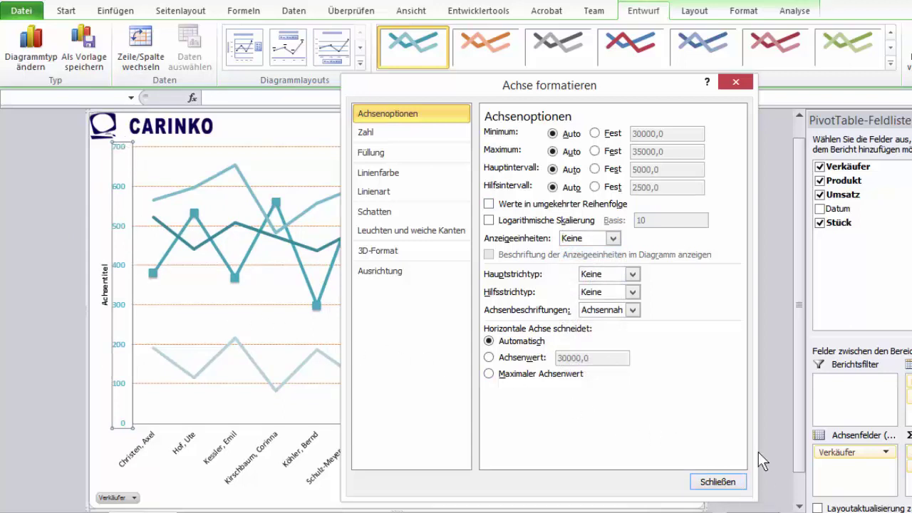
click(720, 482)
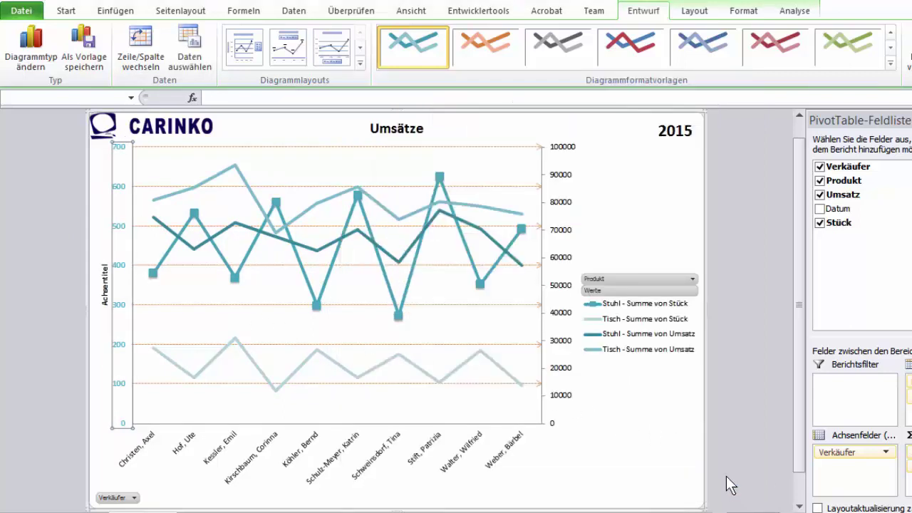
Delete the placeholder Achsentitel from the vertical value axis.
click(104, 285)
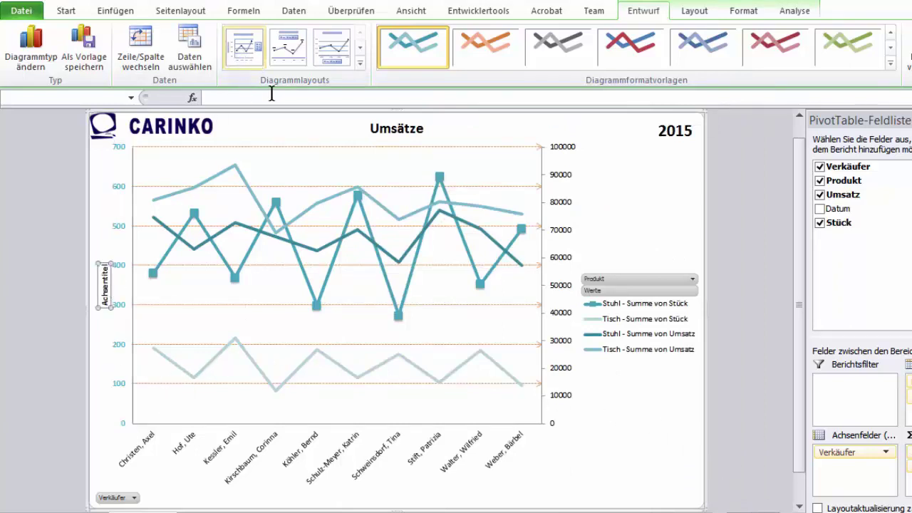
key(Delete)
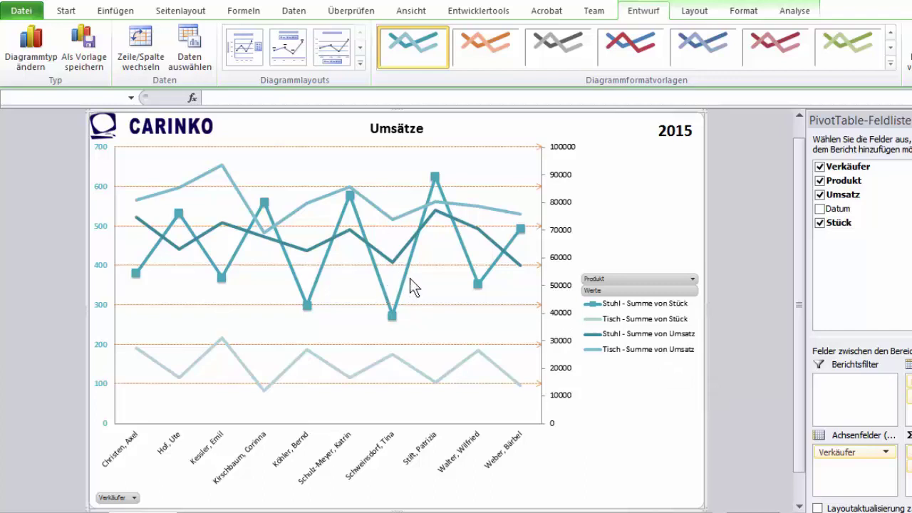
Change both the Stuhl and Tisch Umsatz series to the clustered Säule chart type.
click(486, 236)
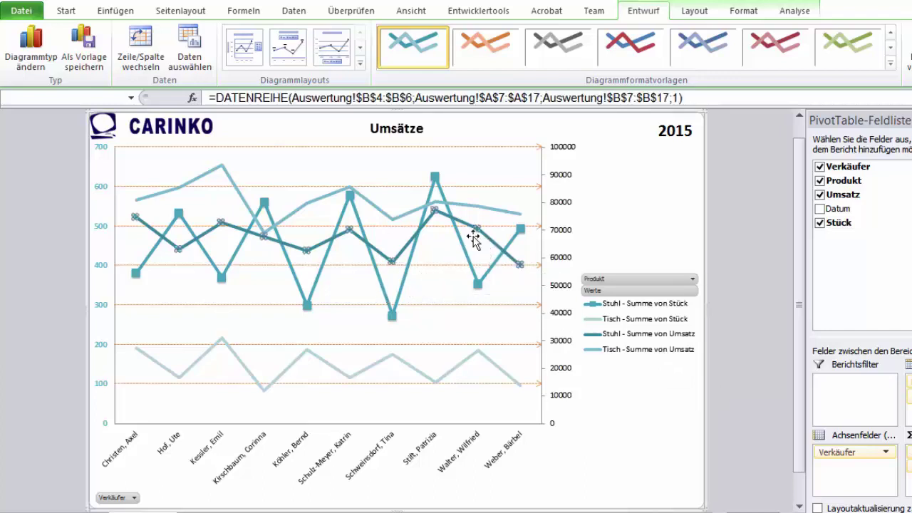
click(33, 50)
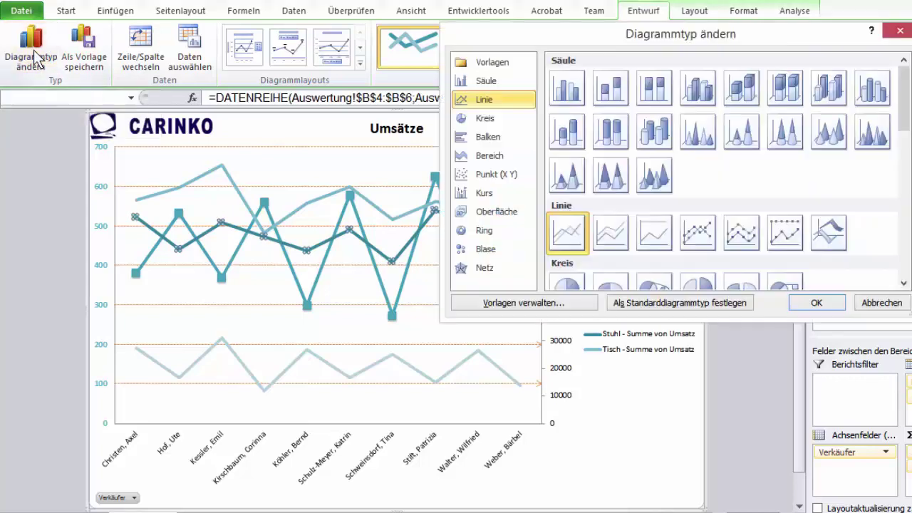
click(569, 99)
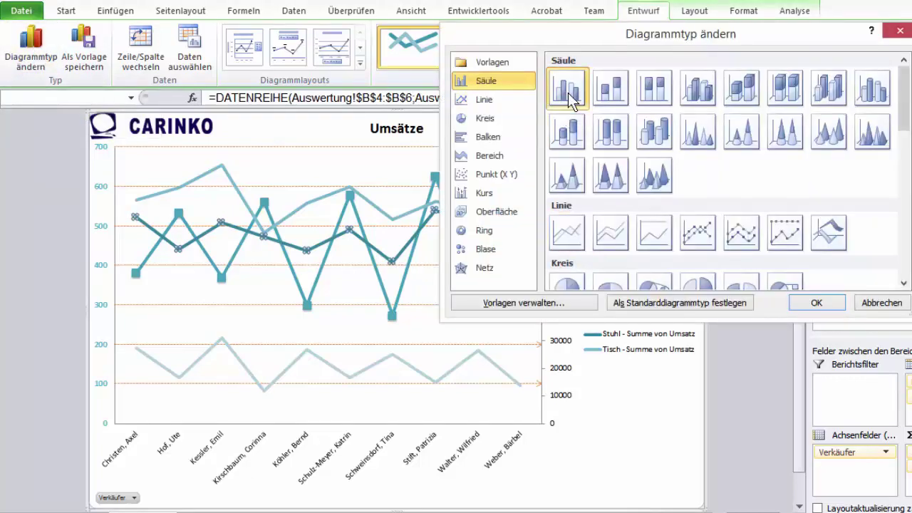
click(839, 306)
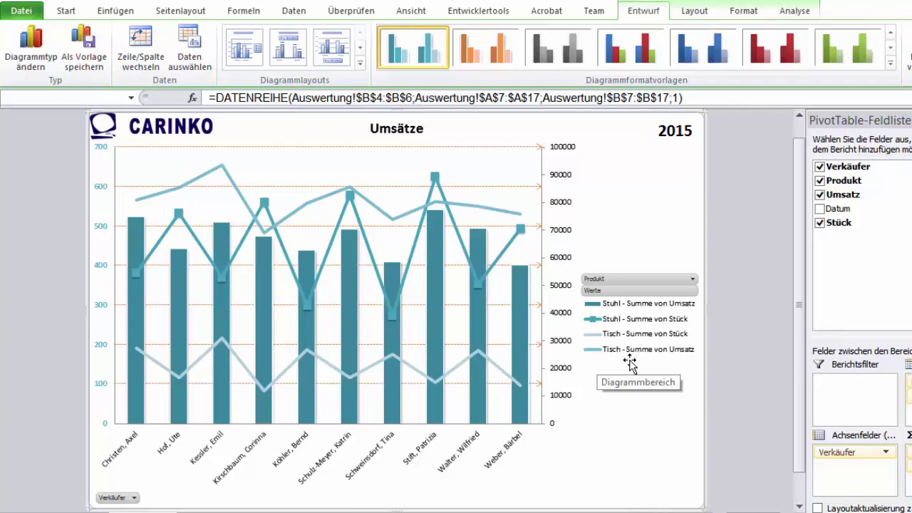
click(491, 209)
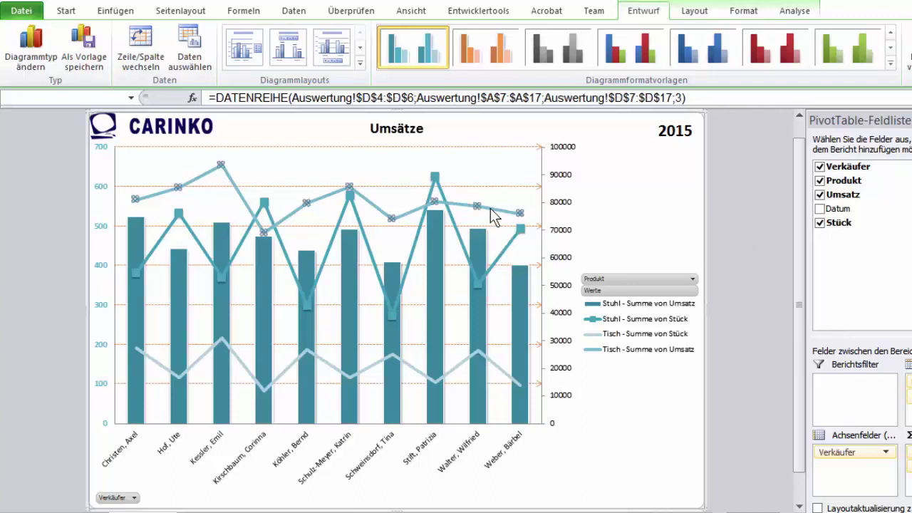
click(32, 57)
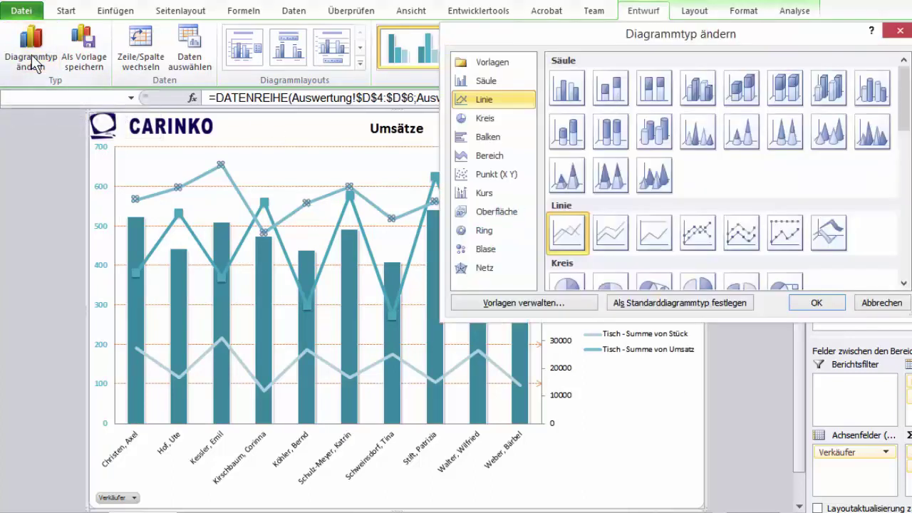
click(563, 89)
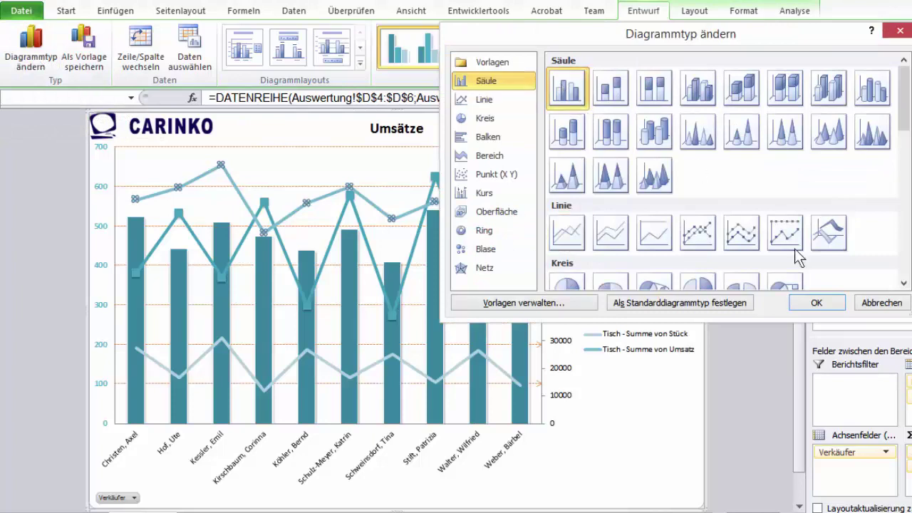
click(817, 302)
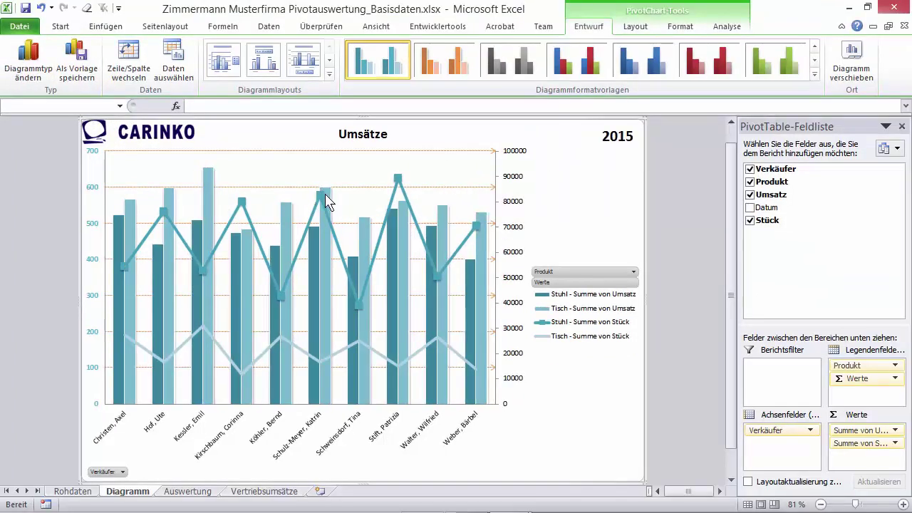
mouse_move(320, 204)
Switch the Stuhl Stück series to the plain Linie type without markers.
click(251, 227)
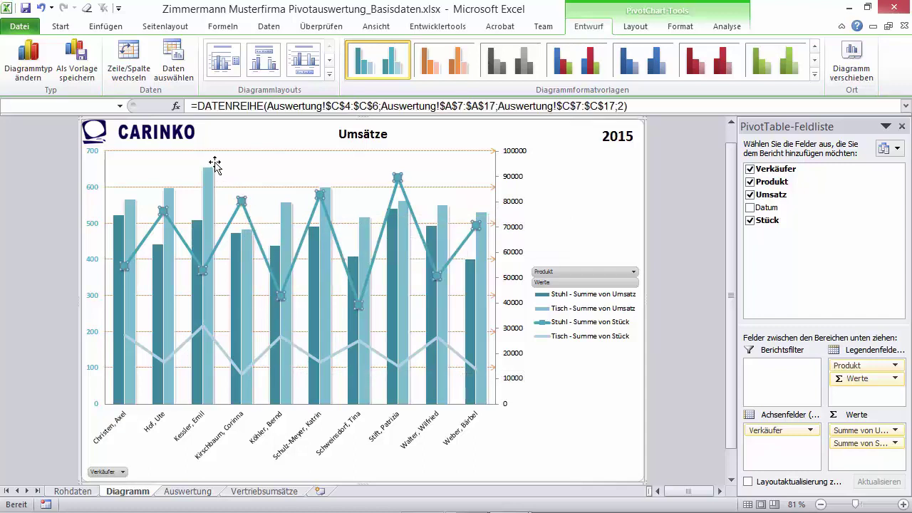
click(29, 63)
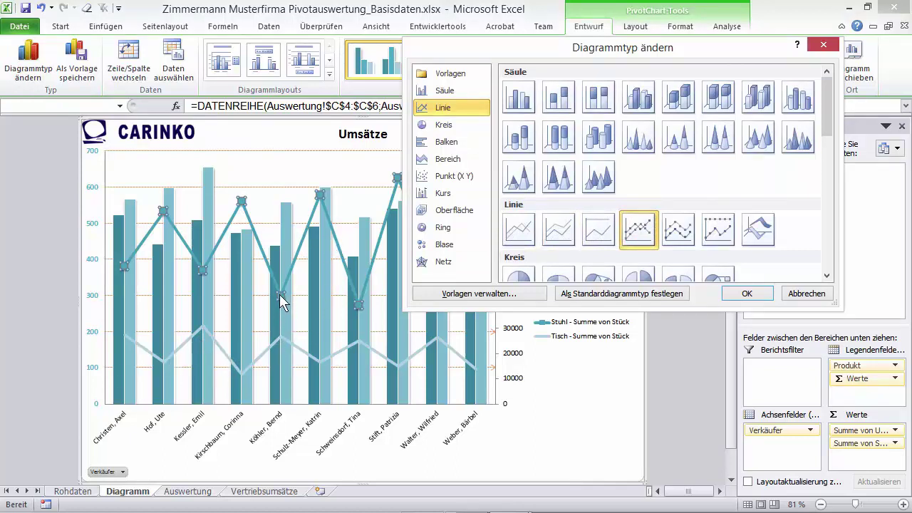
click(519, 231)
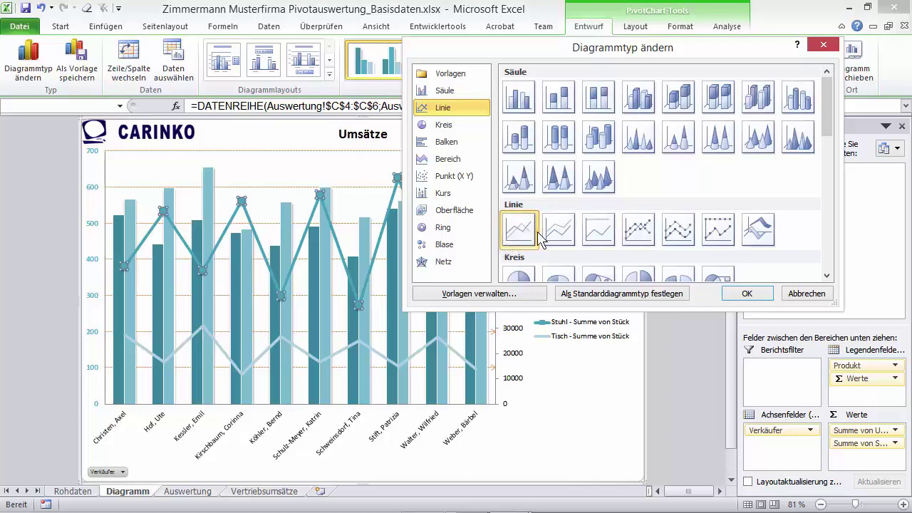
click(741, 296)
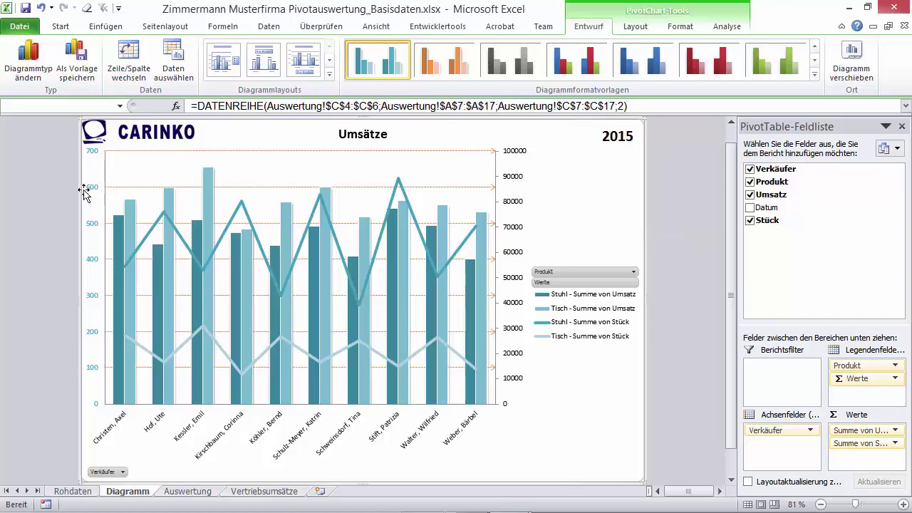
Use Formkontur to make the Stuhl Stück line red and the Tisch Stück line orange.
click(681, 26)
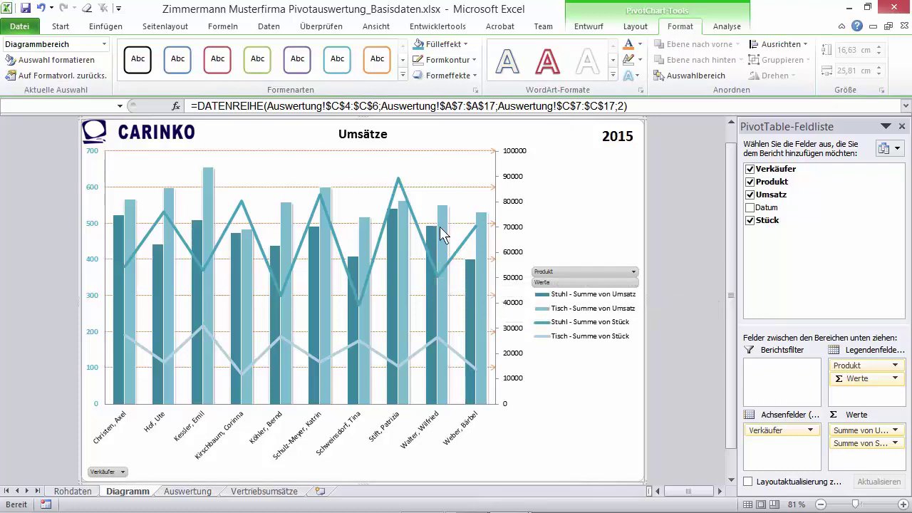
mouse_move(422, 235)
click(421, 239)
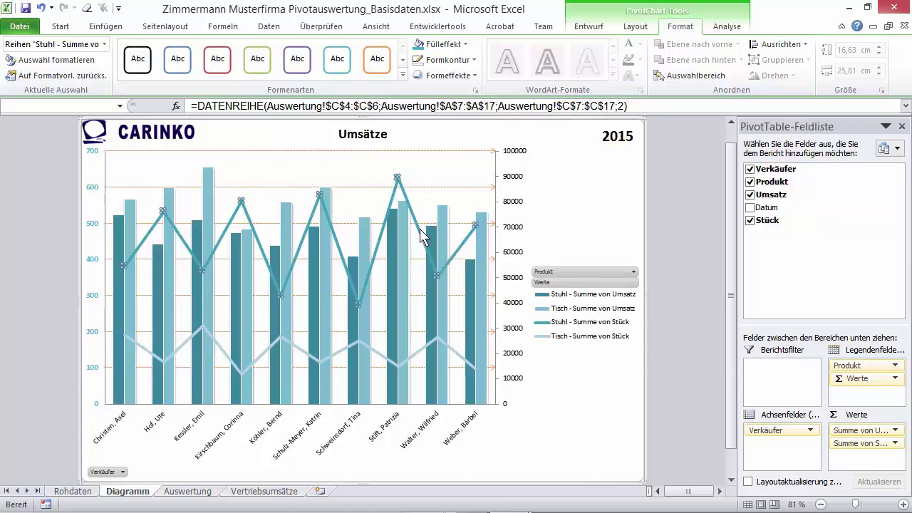
click(447, 62)
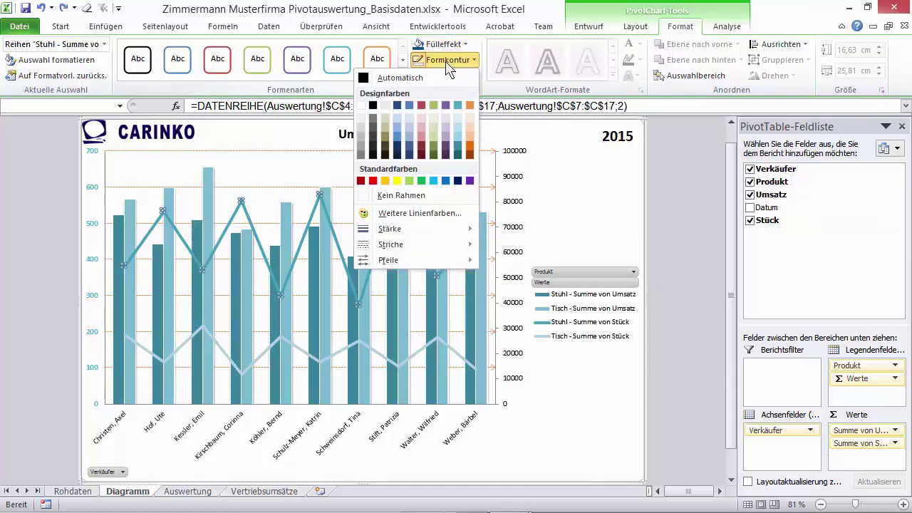
click(421, 106)
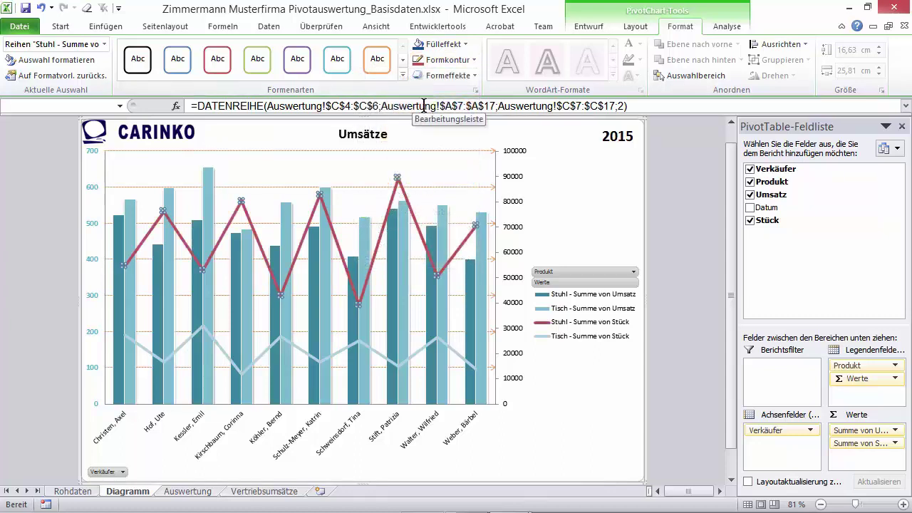
click(429, 345)
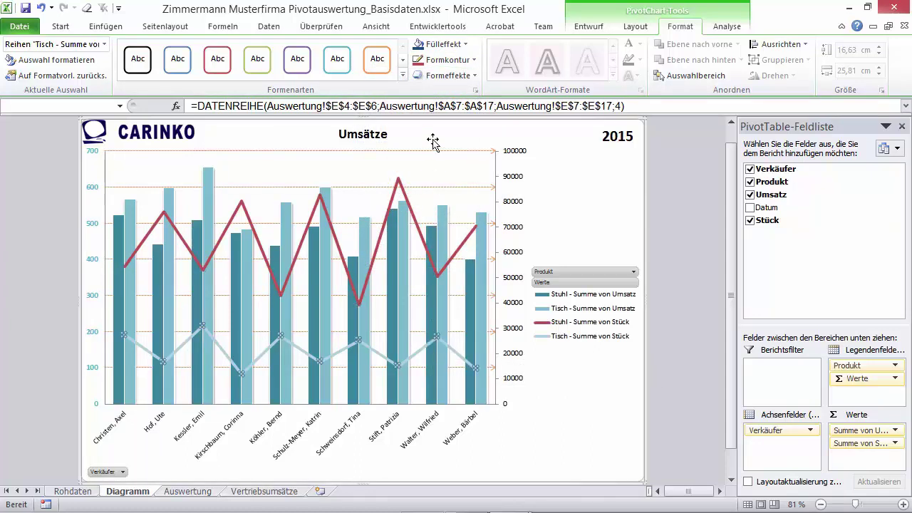
click(455, 63)
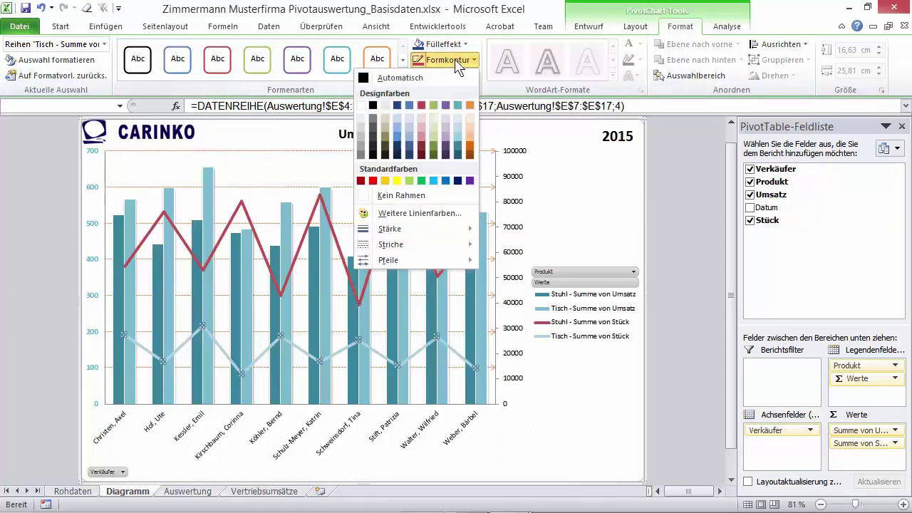
click(469, 106)
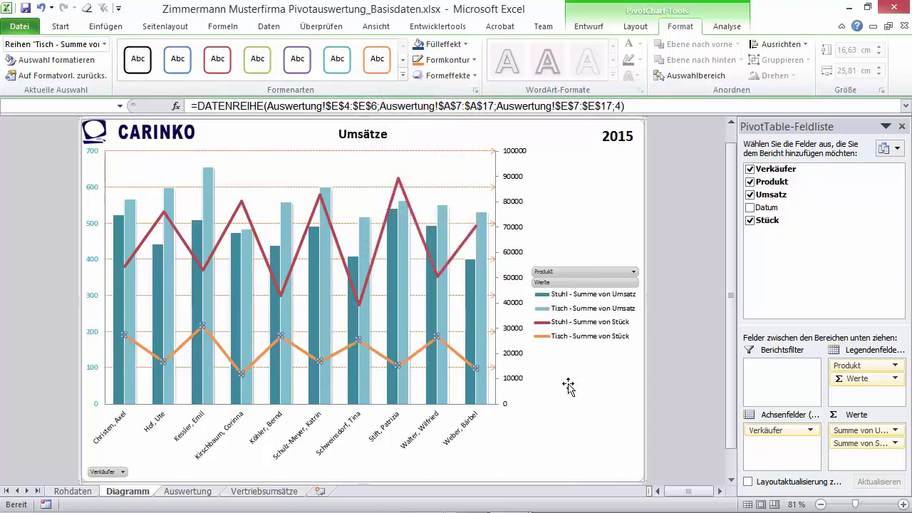
click(579, 412)
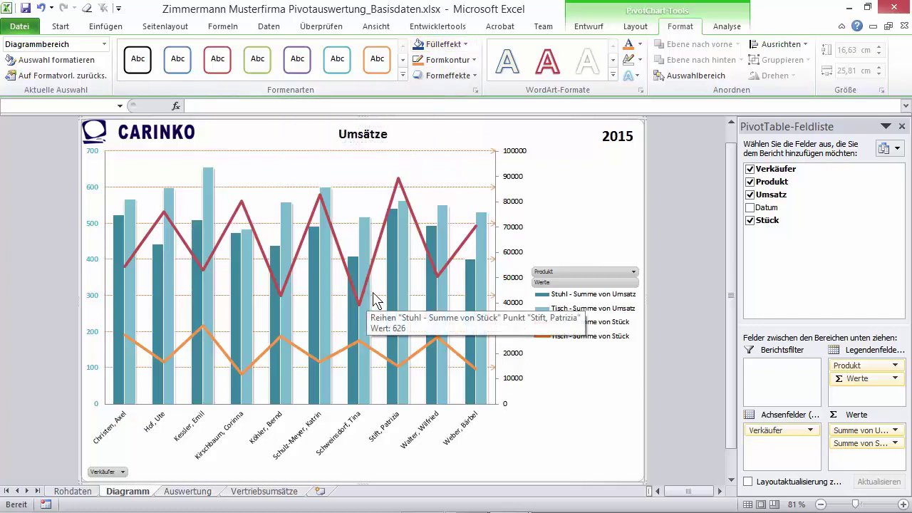
mouse_move(404, 271)
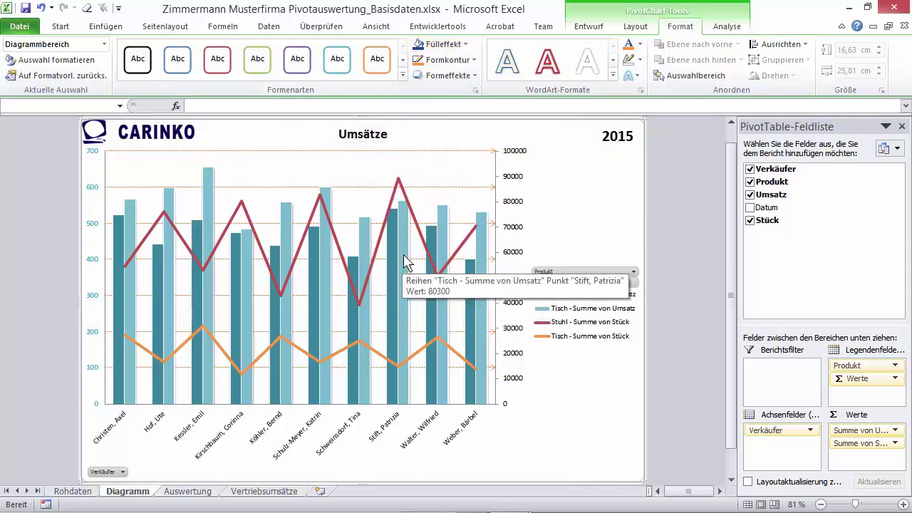
Fill the Tisch Umsatz columns with pale blue (Akzent 5, 80% lighter).
click(404, 262)
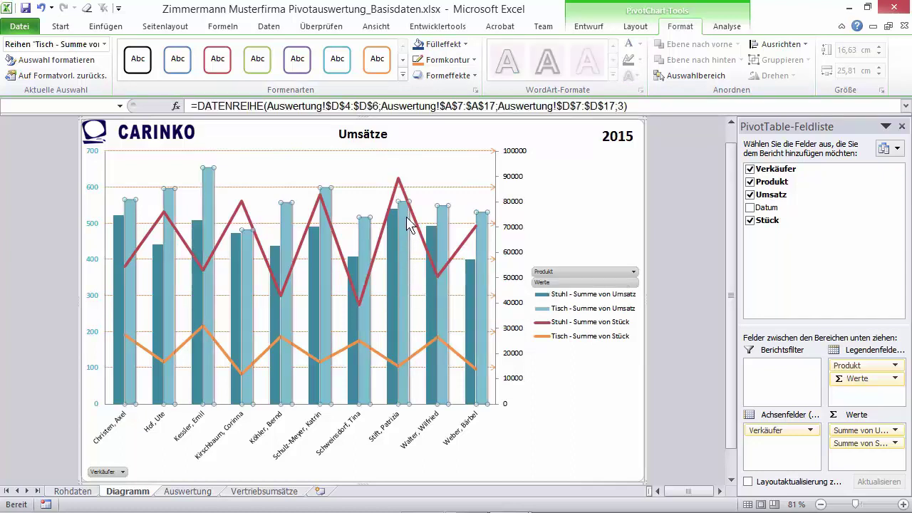
click(455, 47)
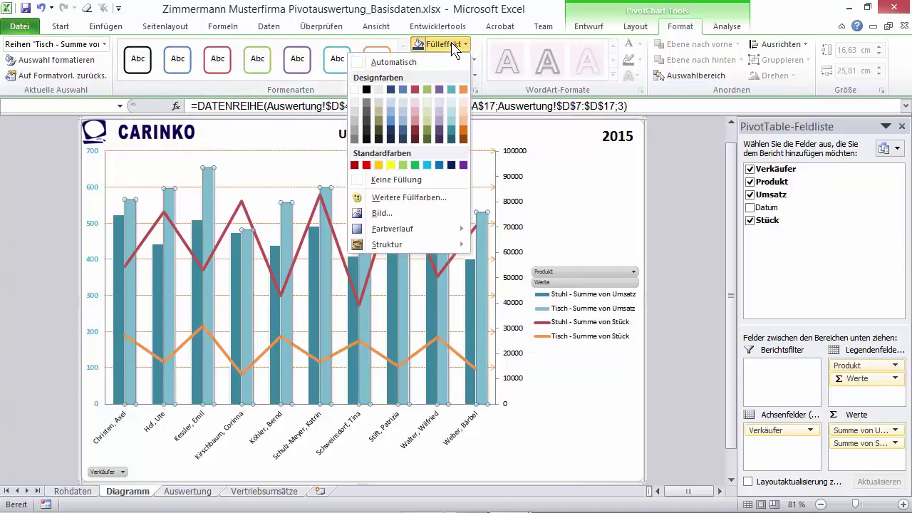
click(452, 103)
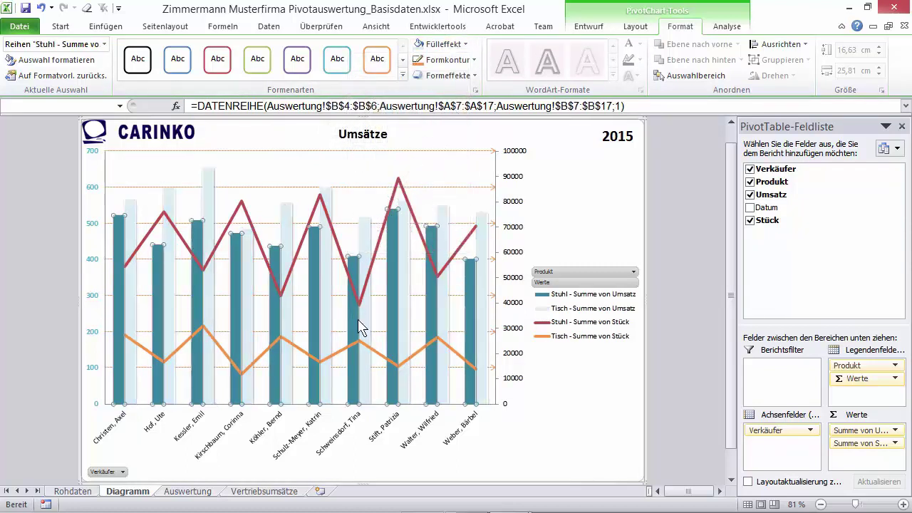
click(572, 405)
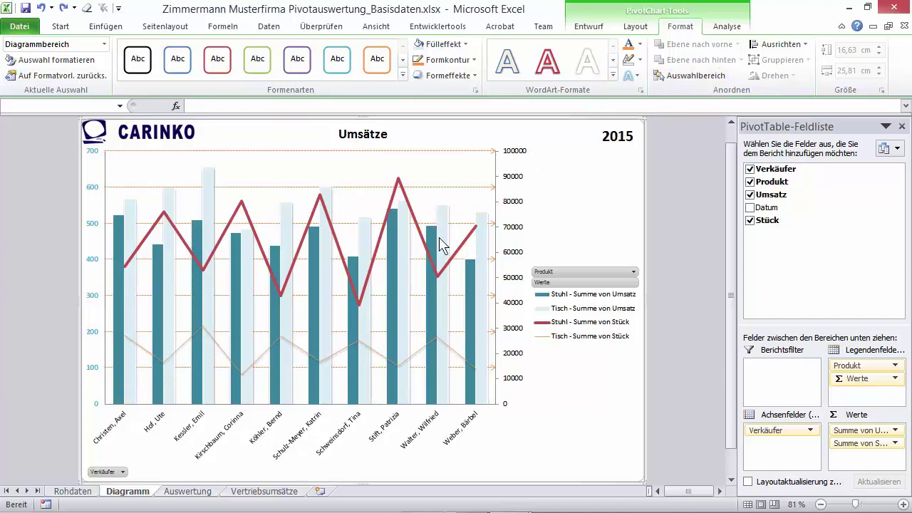
mouse_move(421, 240)
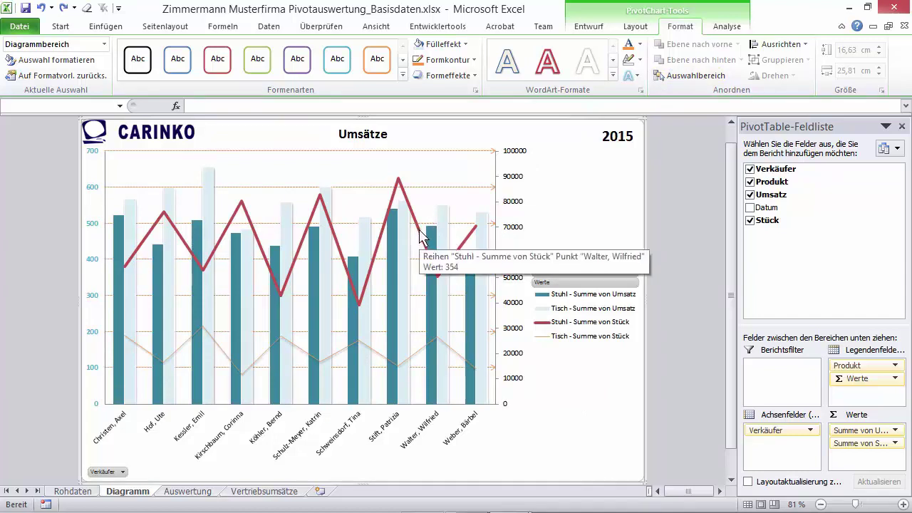
Move the Tisch and Stuhl Umsatz series back onto the Primärachse, then deselect the chart series.
right_click(443, 222)
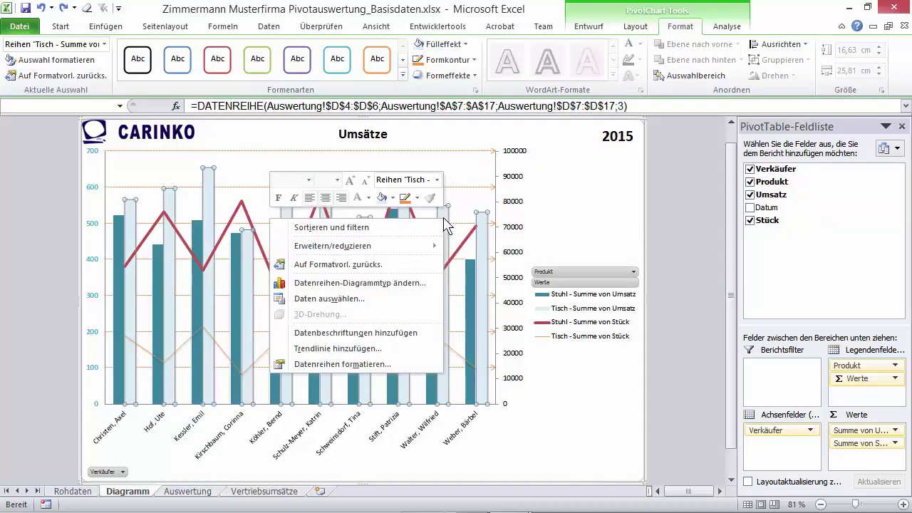
click(390, 364)
click(455, 270)
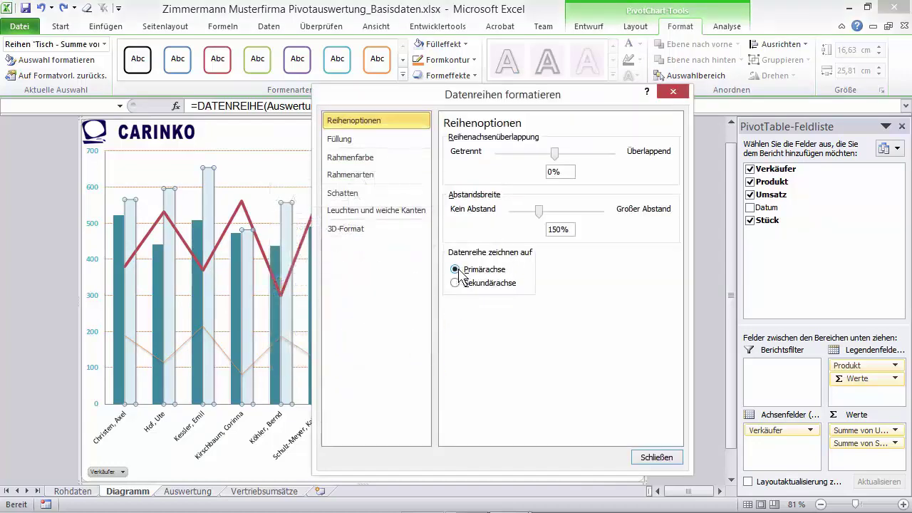
click(652, 456)
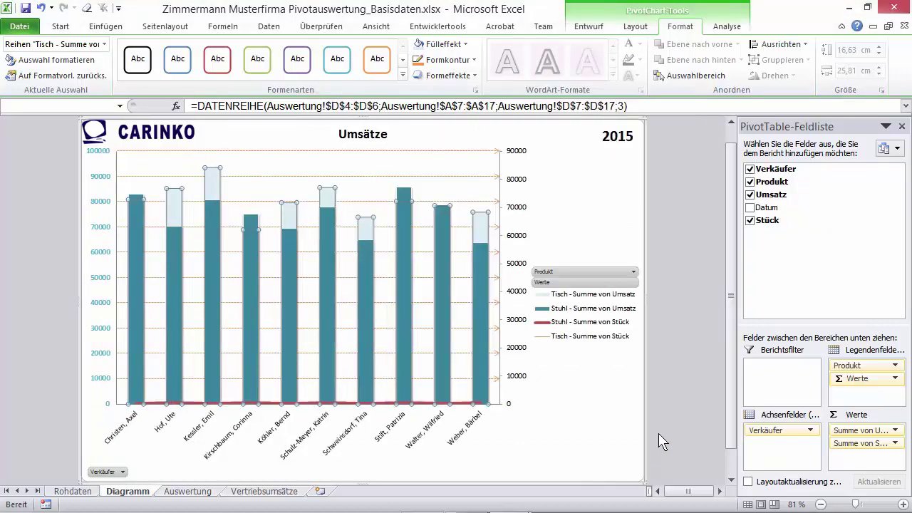
mouse_move(403, 198)
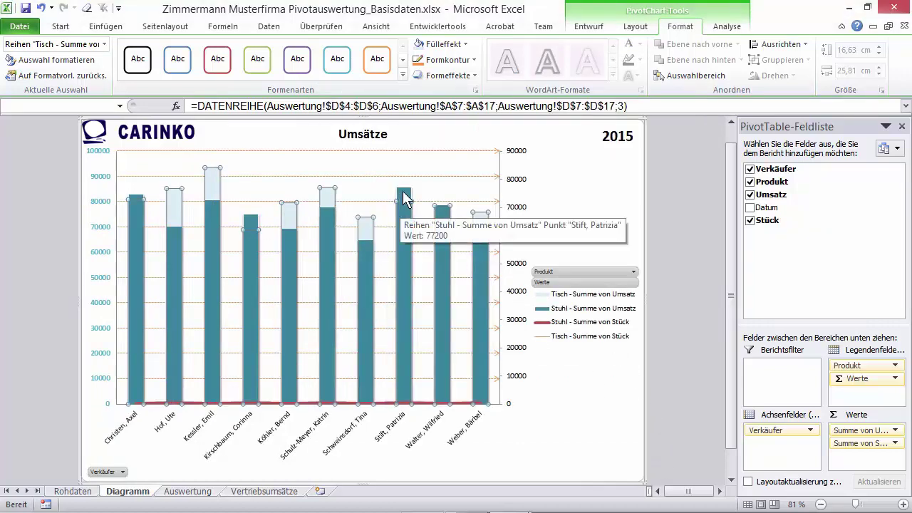
click(403, 192)
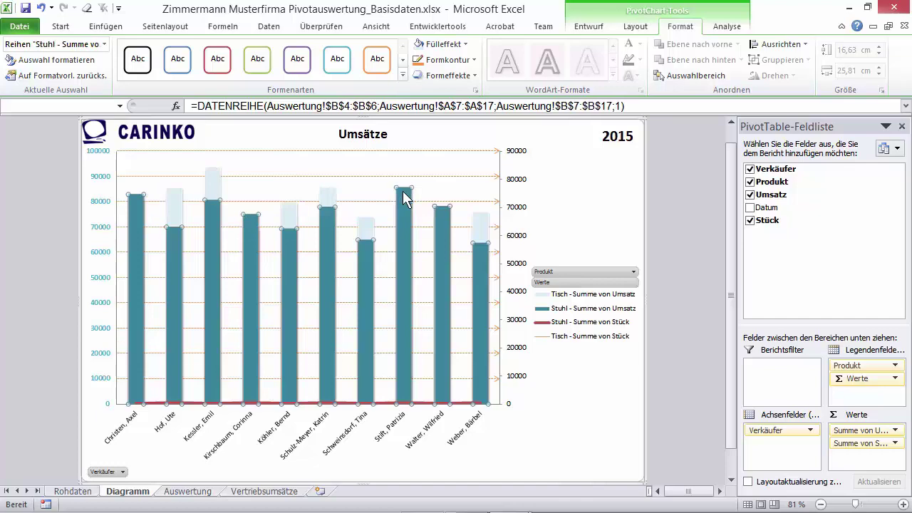
right_click(403, 200)
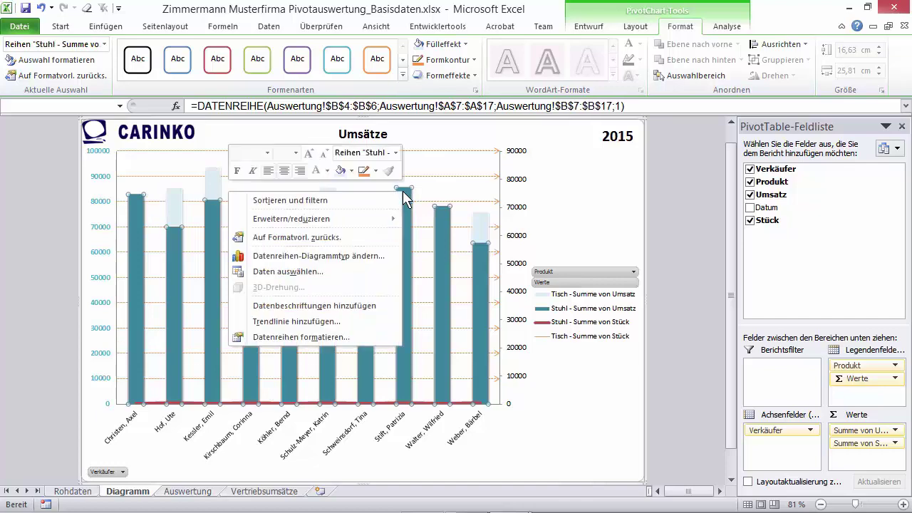
click(378, 341)
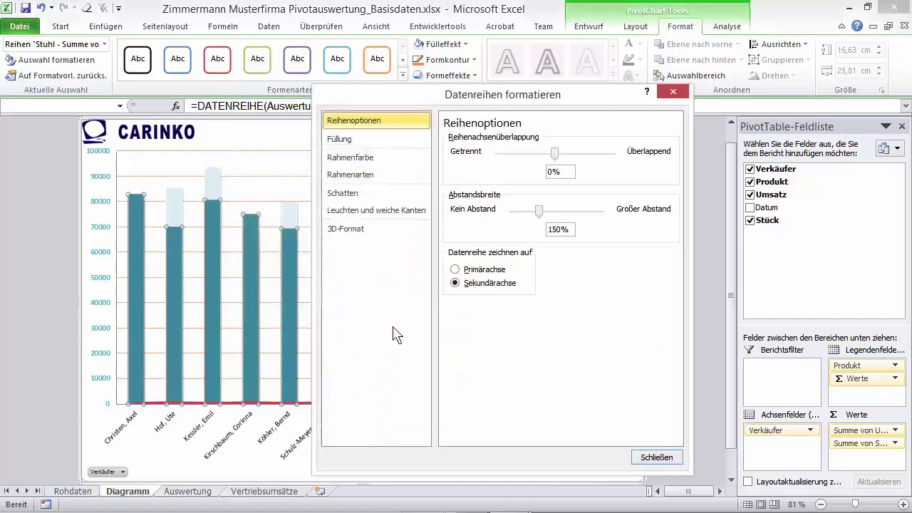
click(456, 271)
click(676, 459)
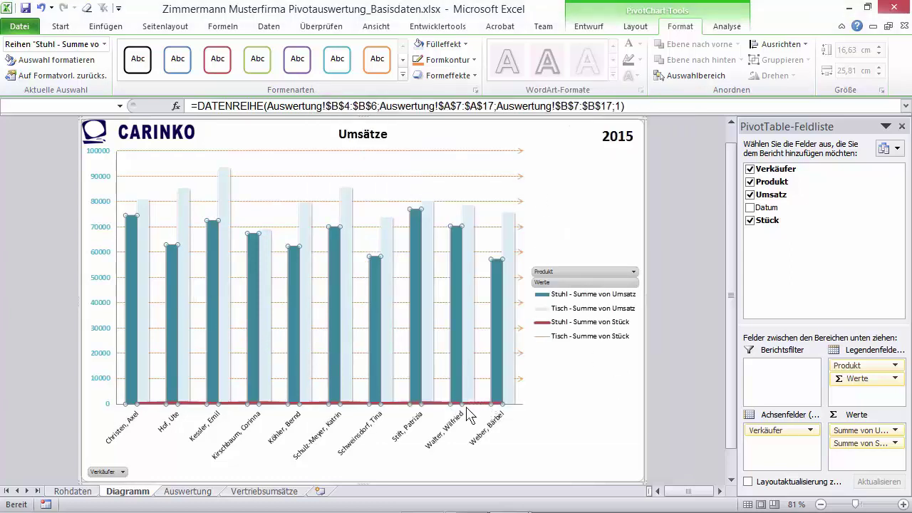
click(583, 413)
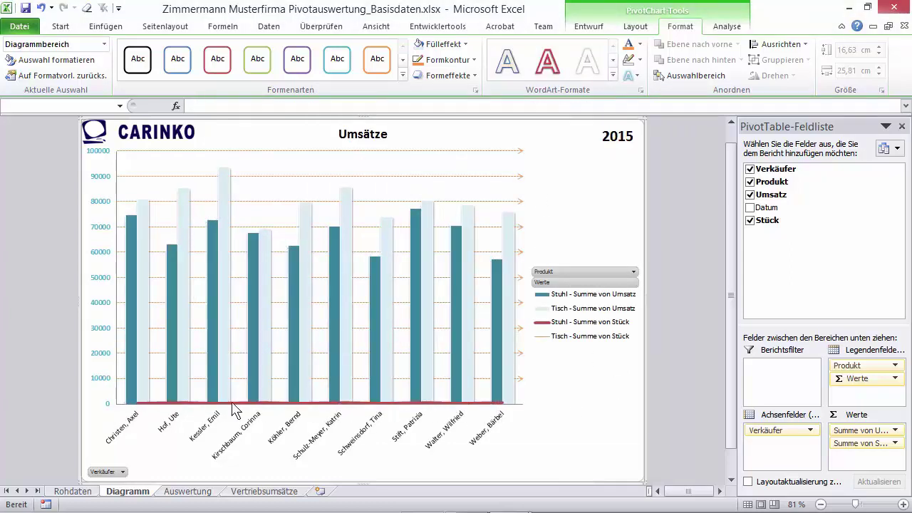